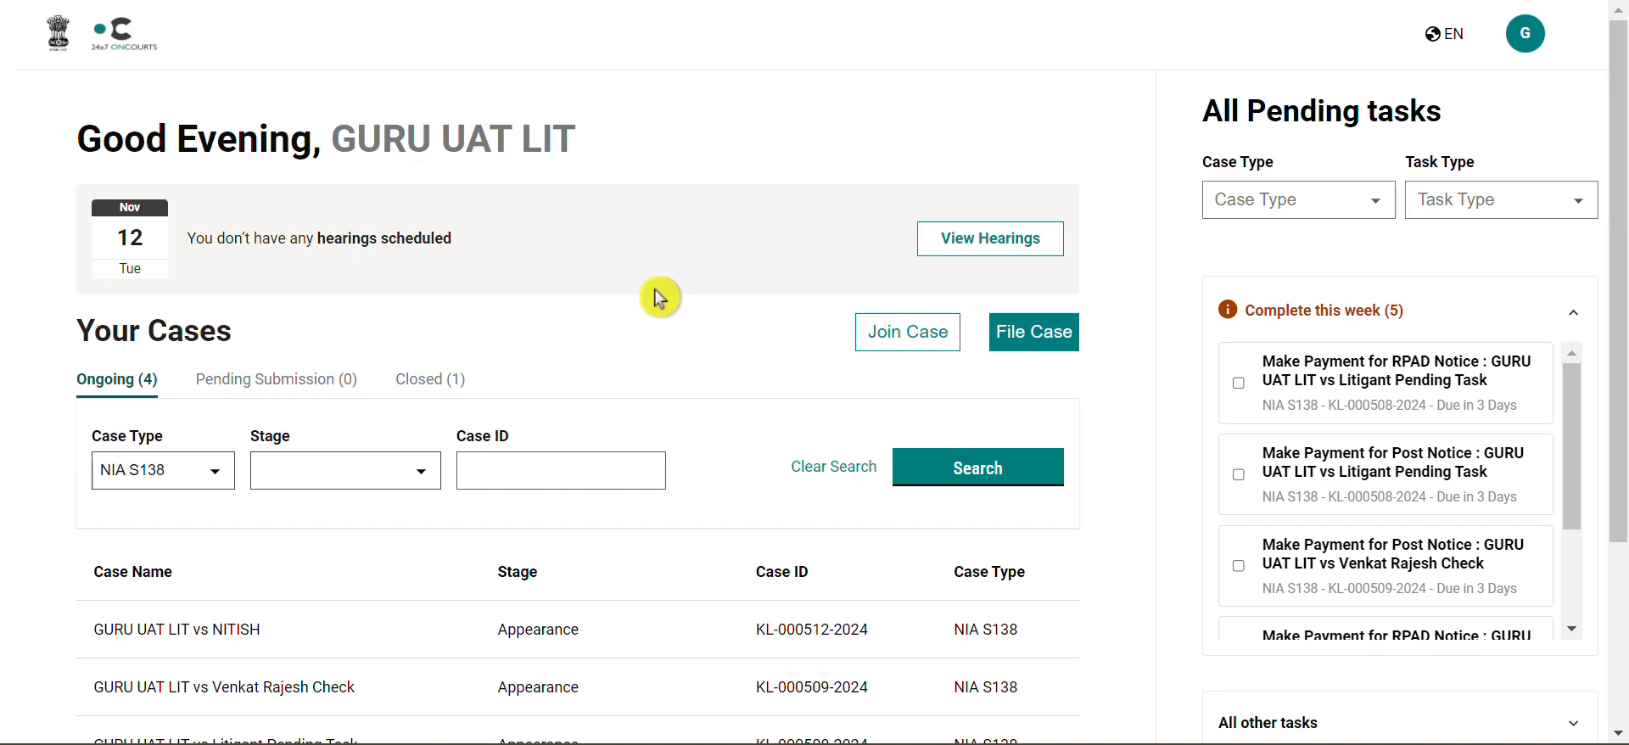
Step: Open the hearings calendar and step forward day by day to November 14, 2024
click(1034, 252)
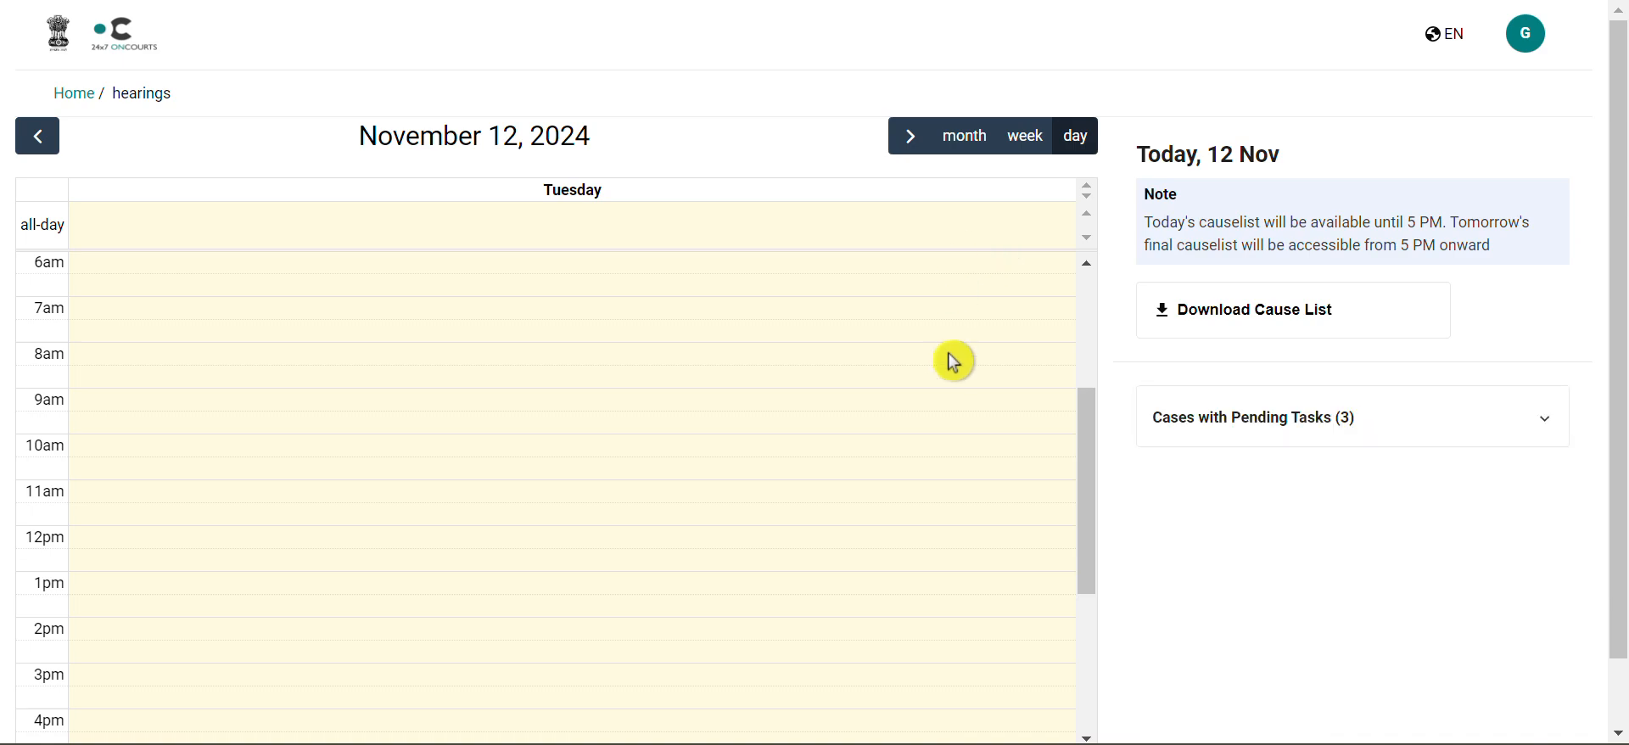
scroll(954, 361, down, 1)
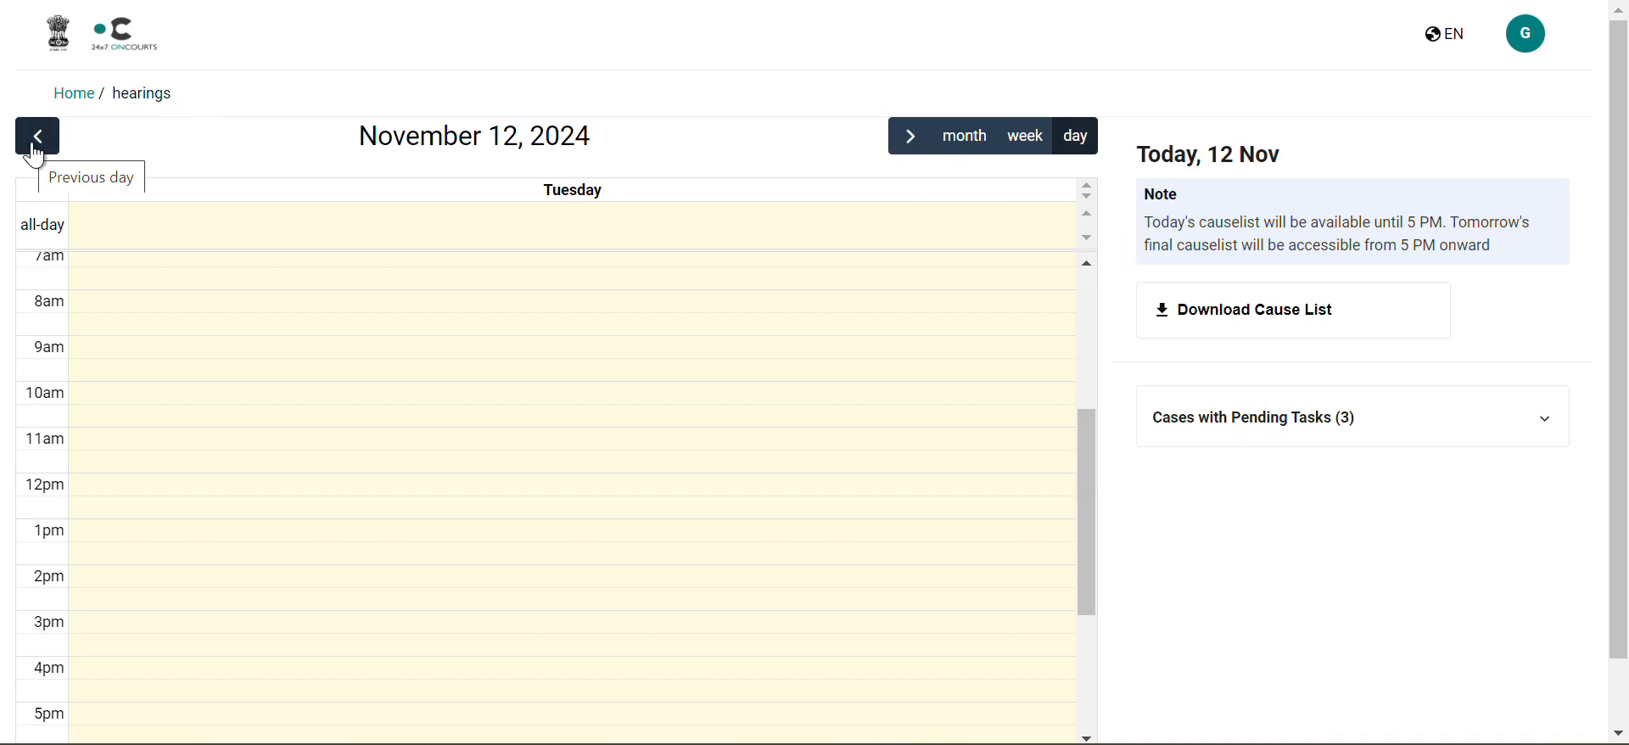
click(910, 146)
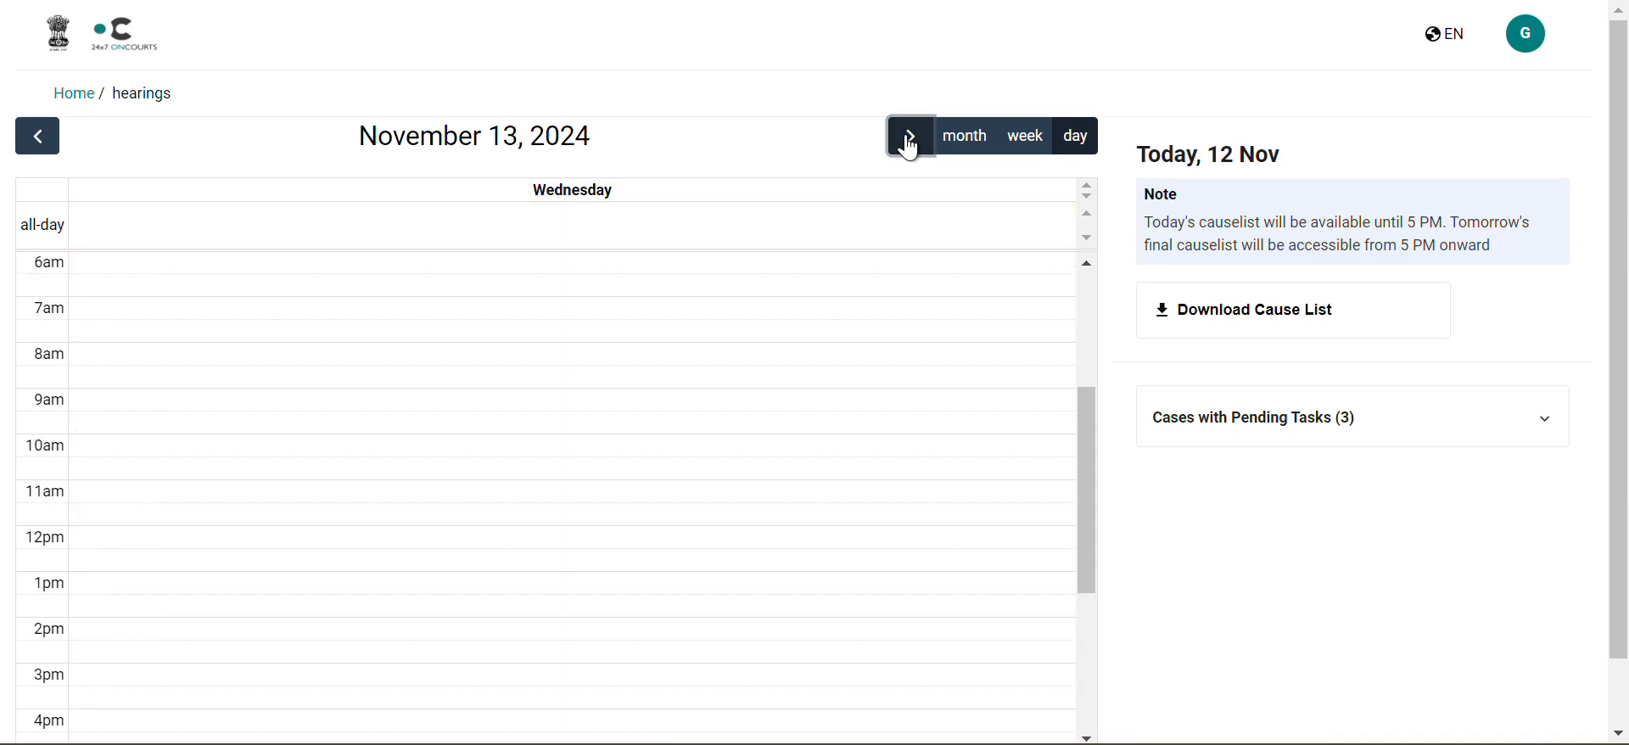
click(909, 146)
scroll(676, 332, down, 1)
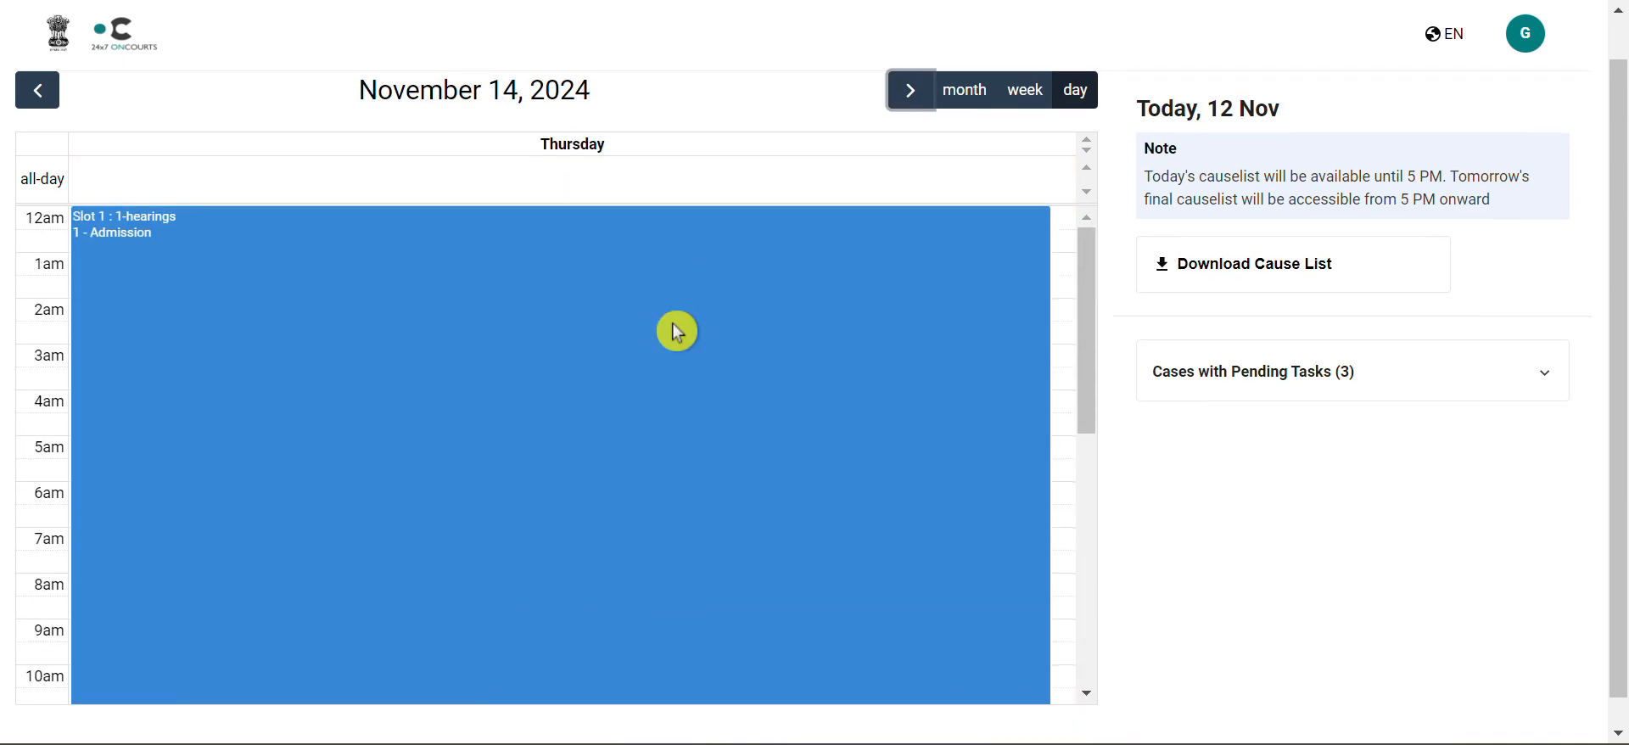
scroll(676, 332, up, 1)
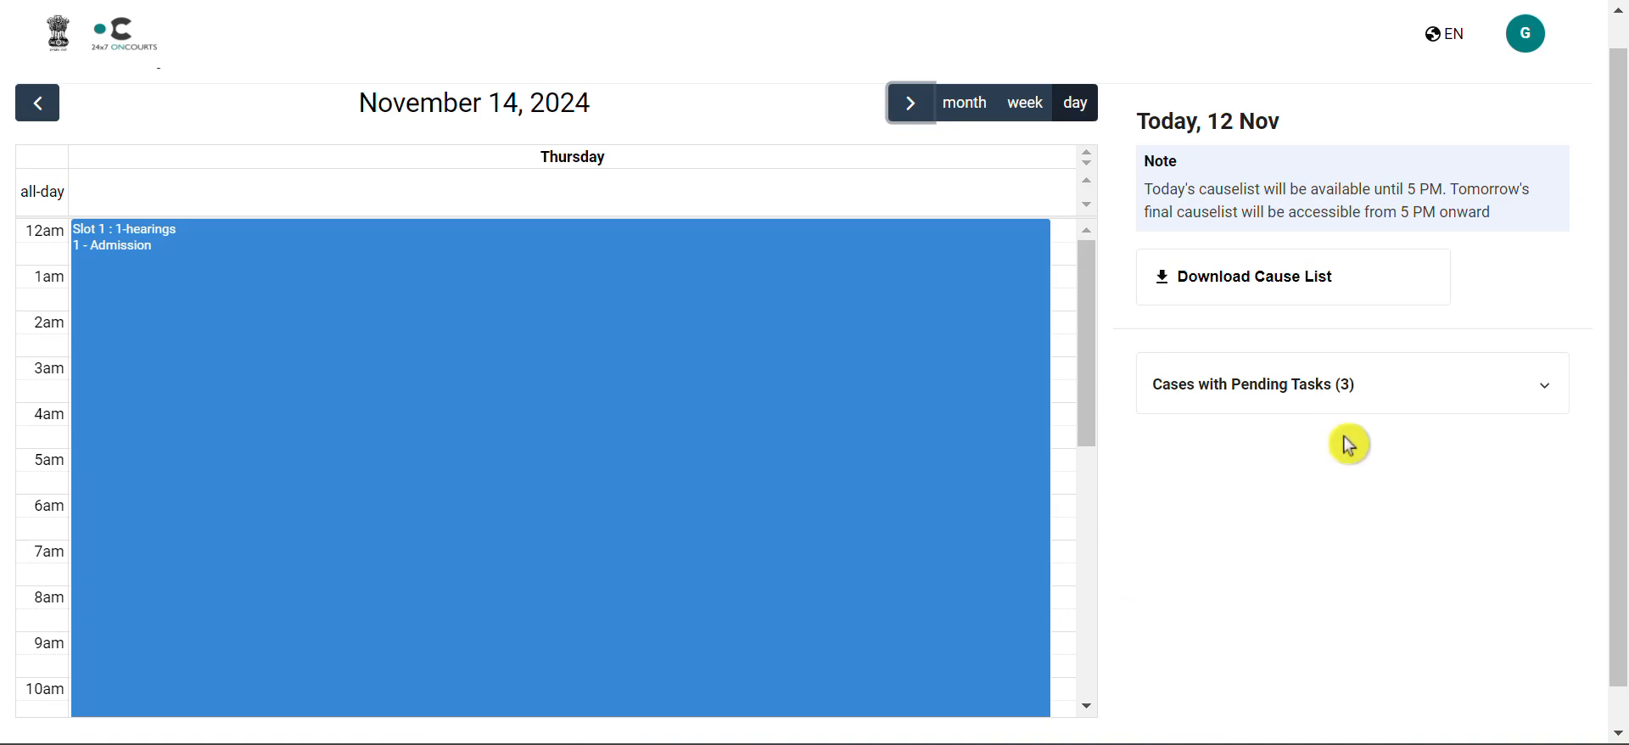
Step: Expand the list of cases with pending tasks and switch the calendar to week view
click(1545, 397)
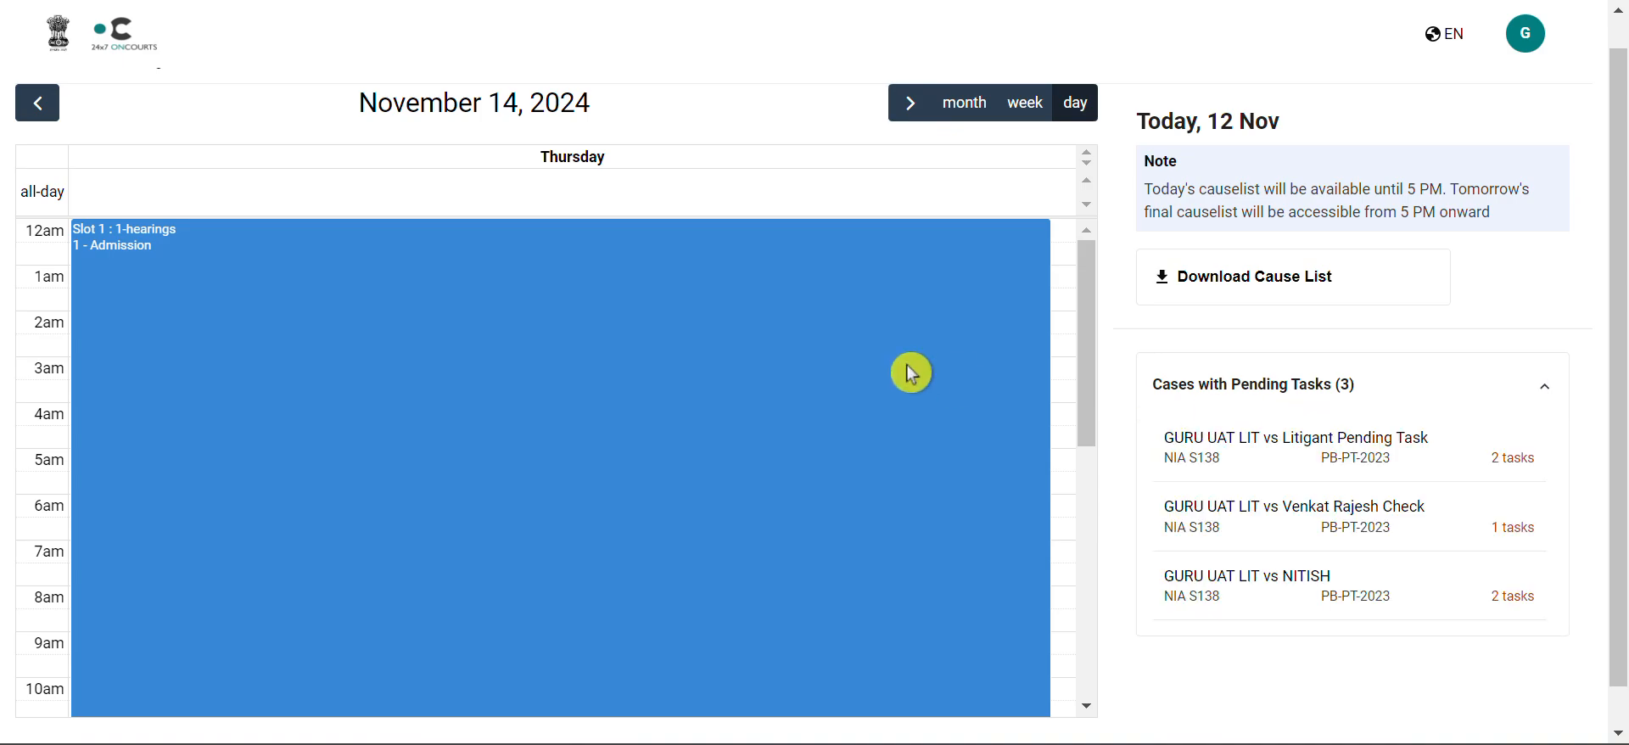
click(1025, 104)
scroll(750, 415, up, 10)
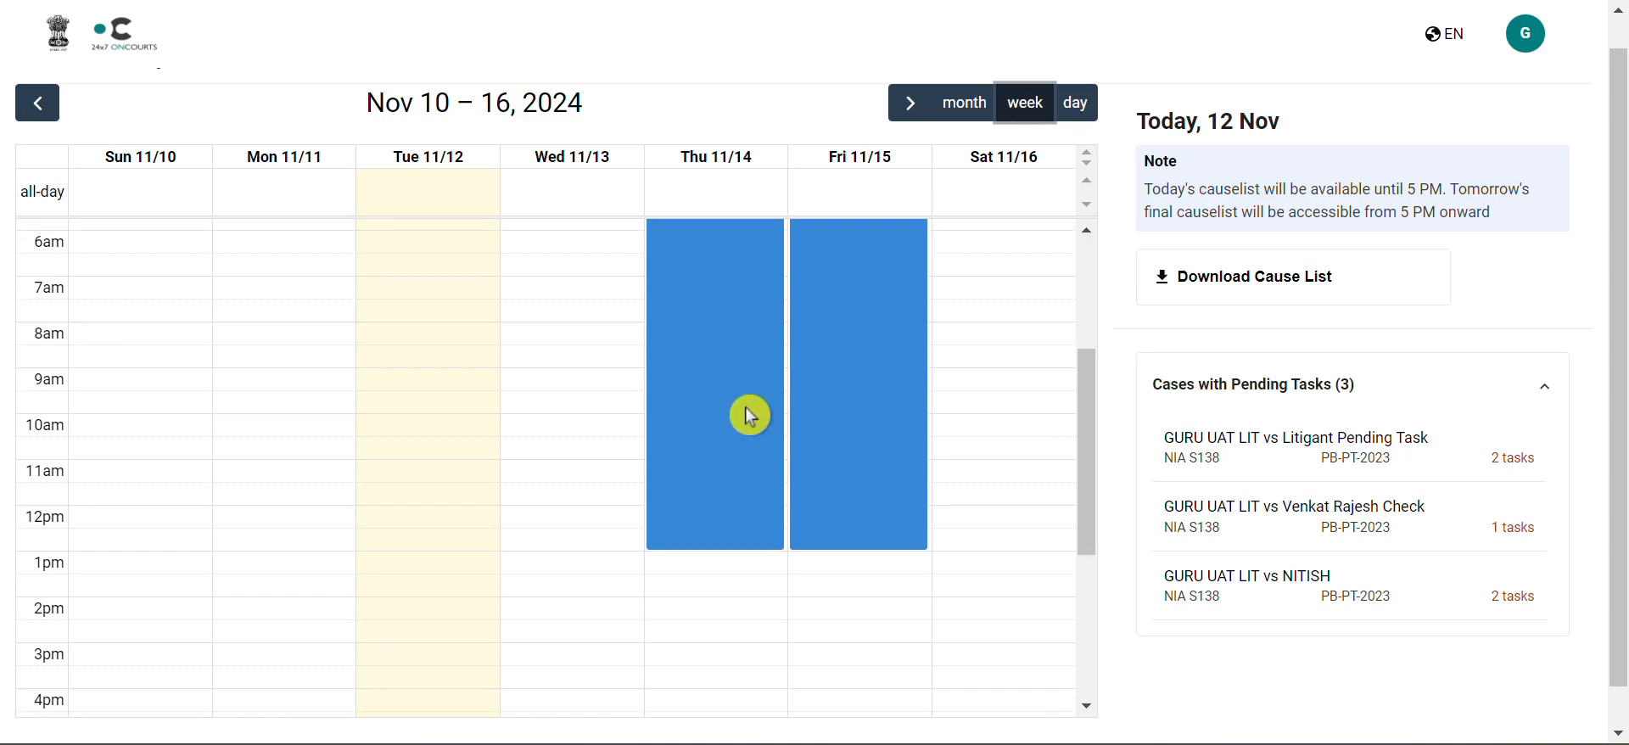
scroll(755, 408, down, 1)
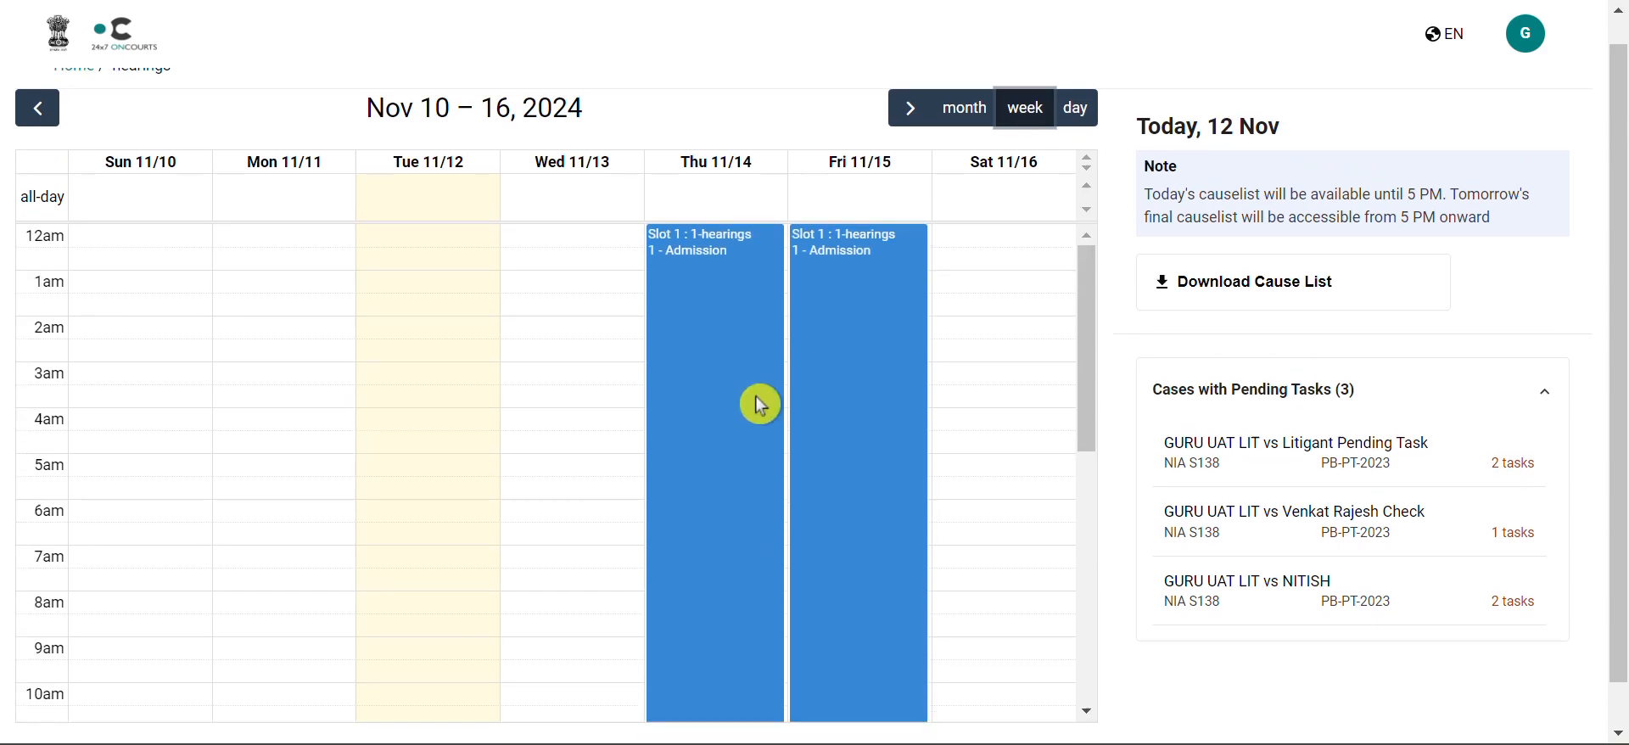
Step: Switch the hearings calendar to month view for November 2024
click(971, 106)
scroll(843, 388, down, 1)
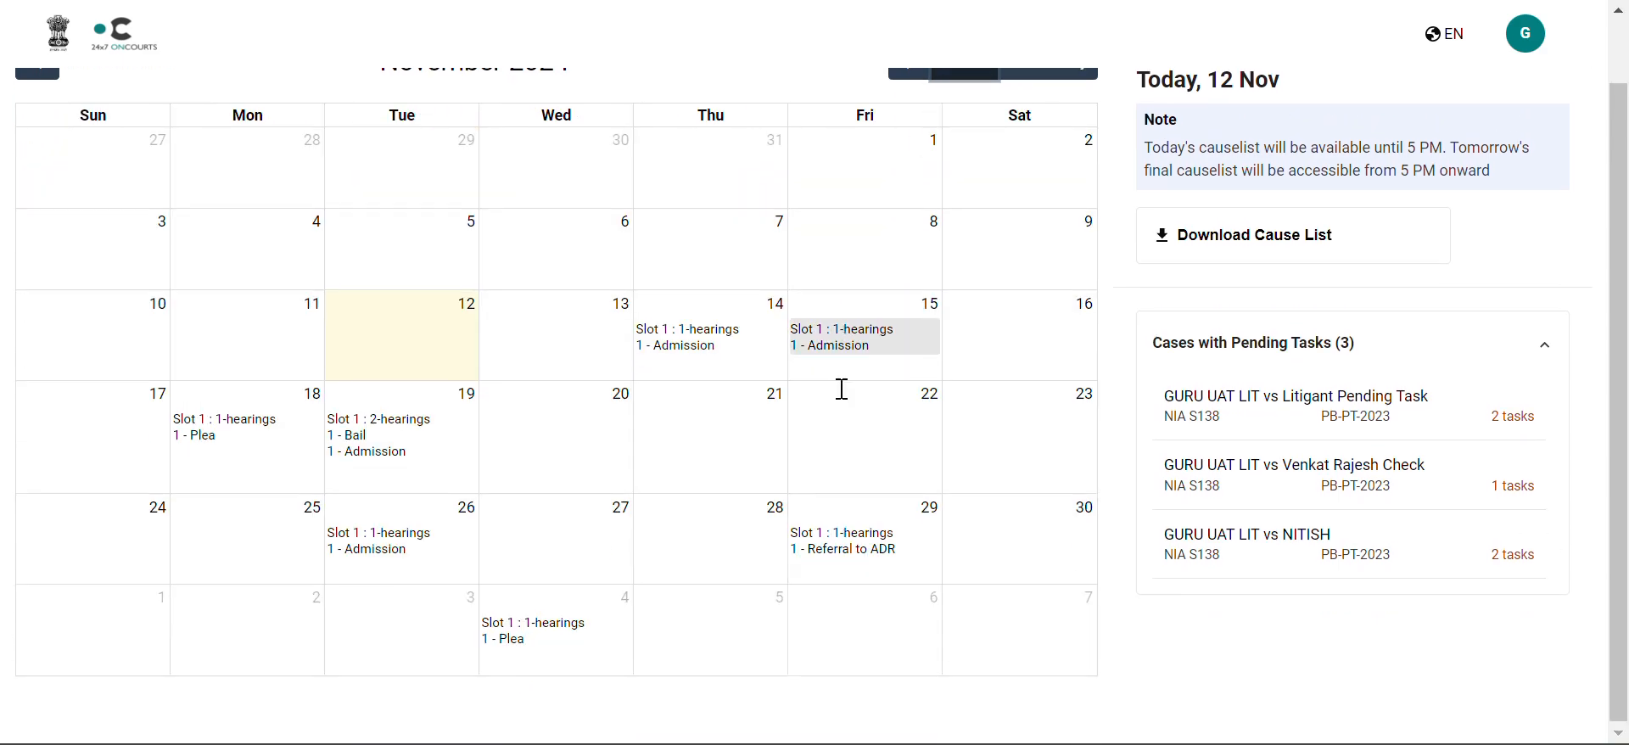
scroll(842, 388, up, 1)
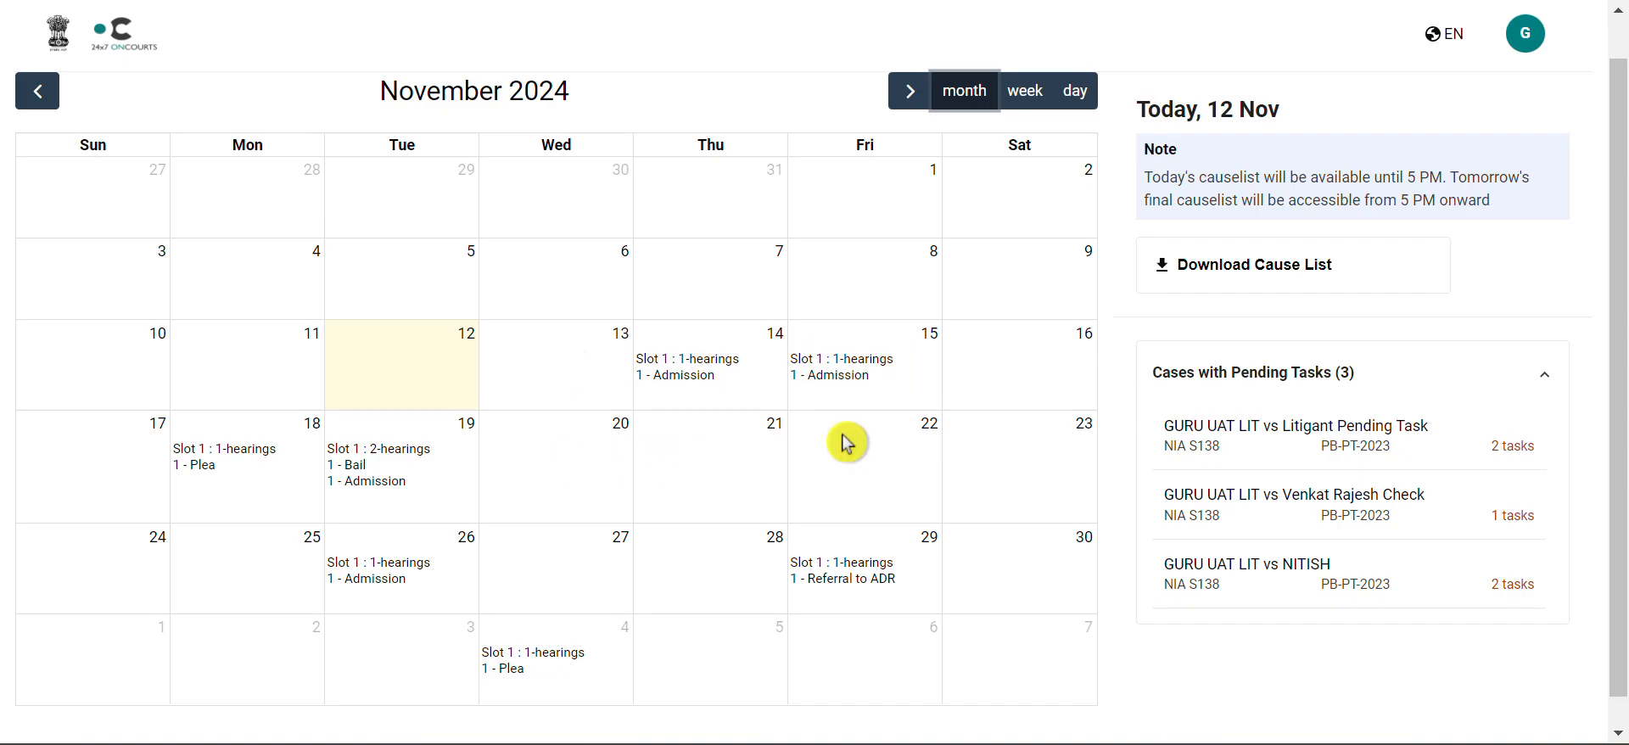
Step: Open the hearings listed on November 19 to review them, then close the list
click(394, 471)
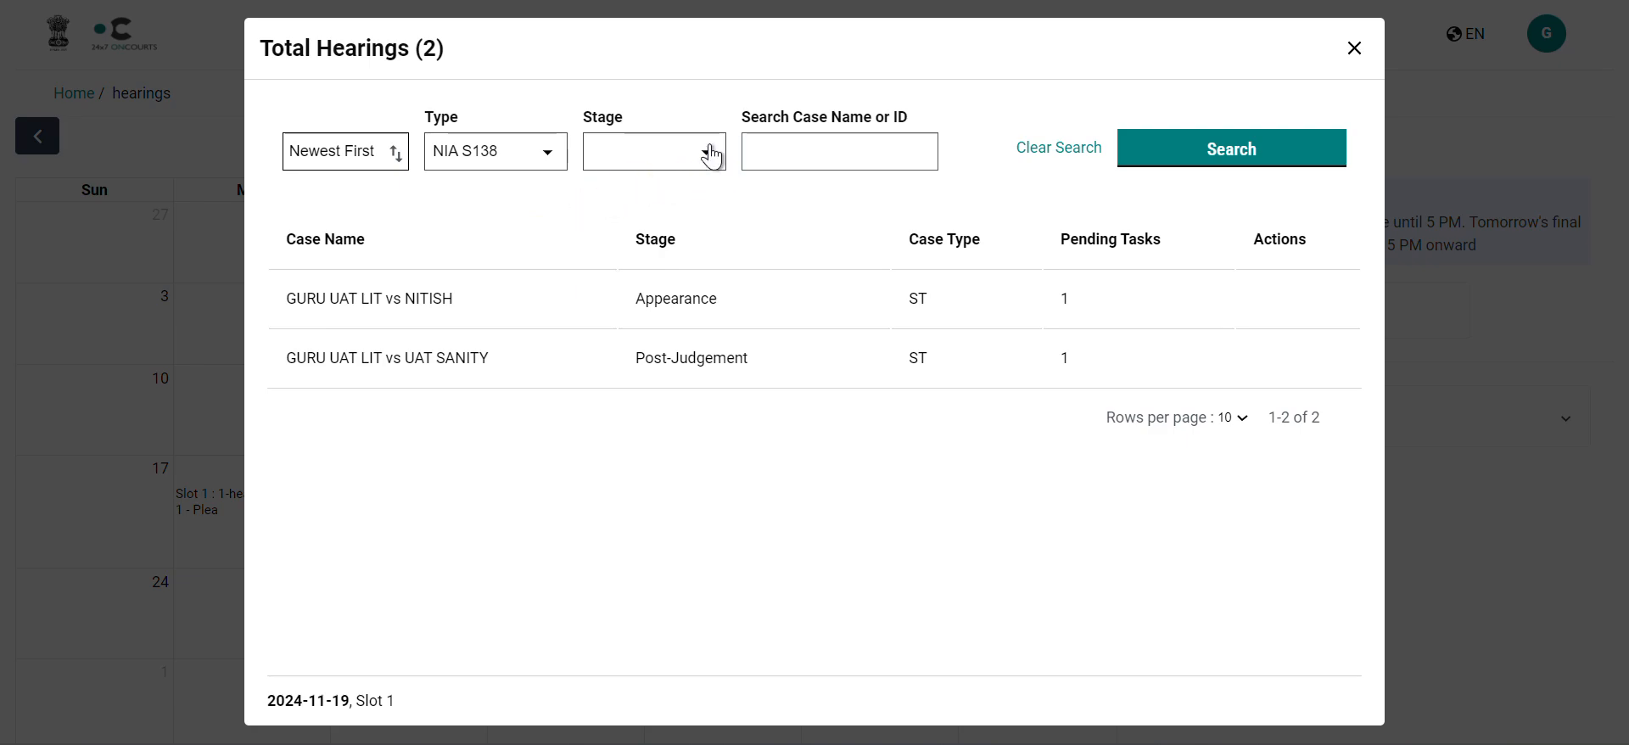
click(798, 141)
click(1355, 51)
click(1355, 51)
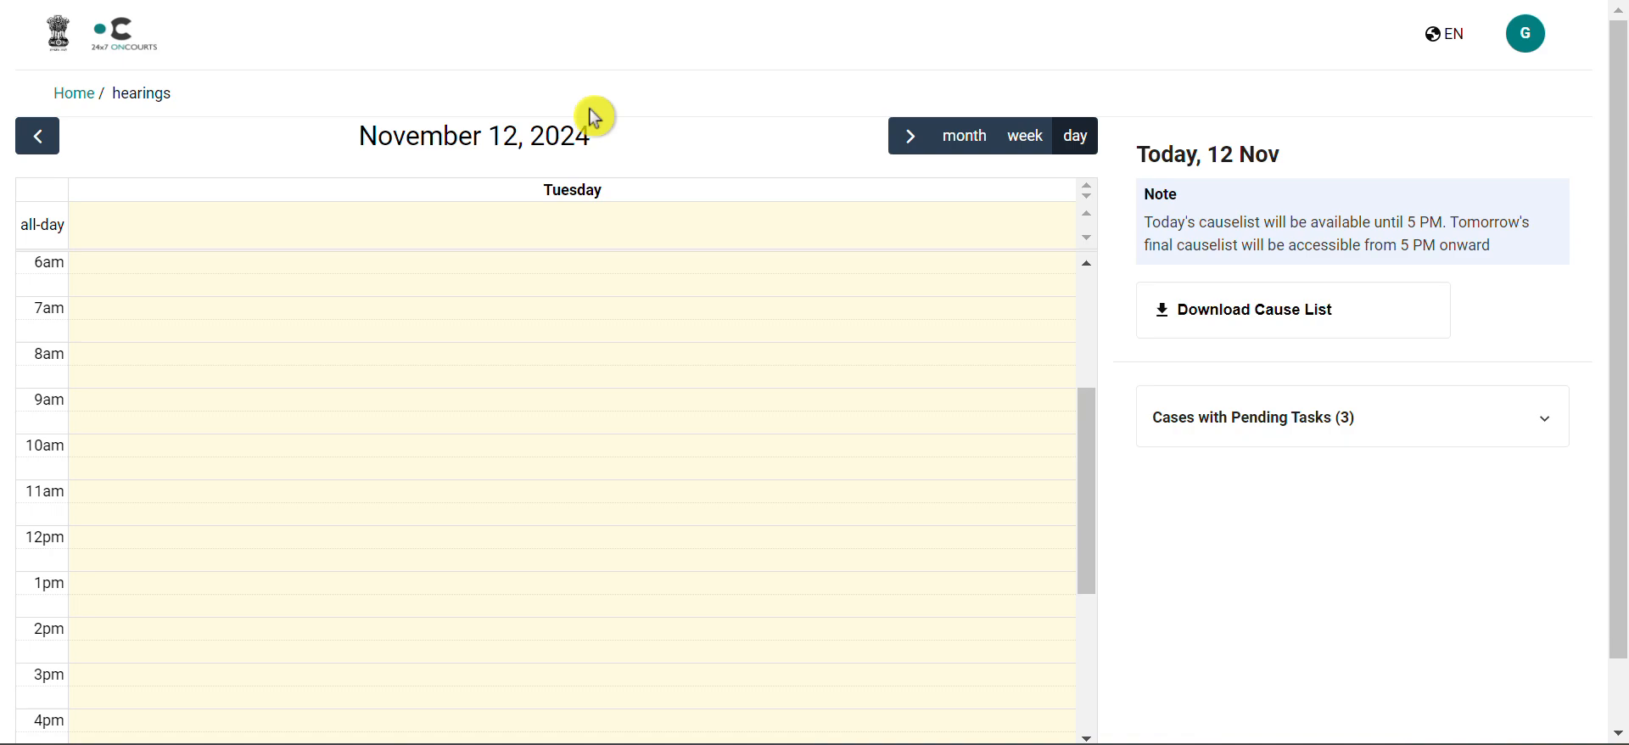
Step: Return to the home page and open the case GURU UAT LIT vs NITISH
click(76, 95)
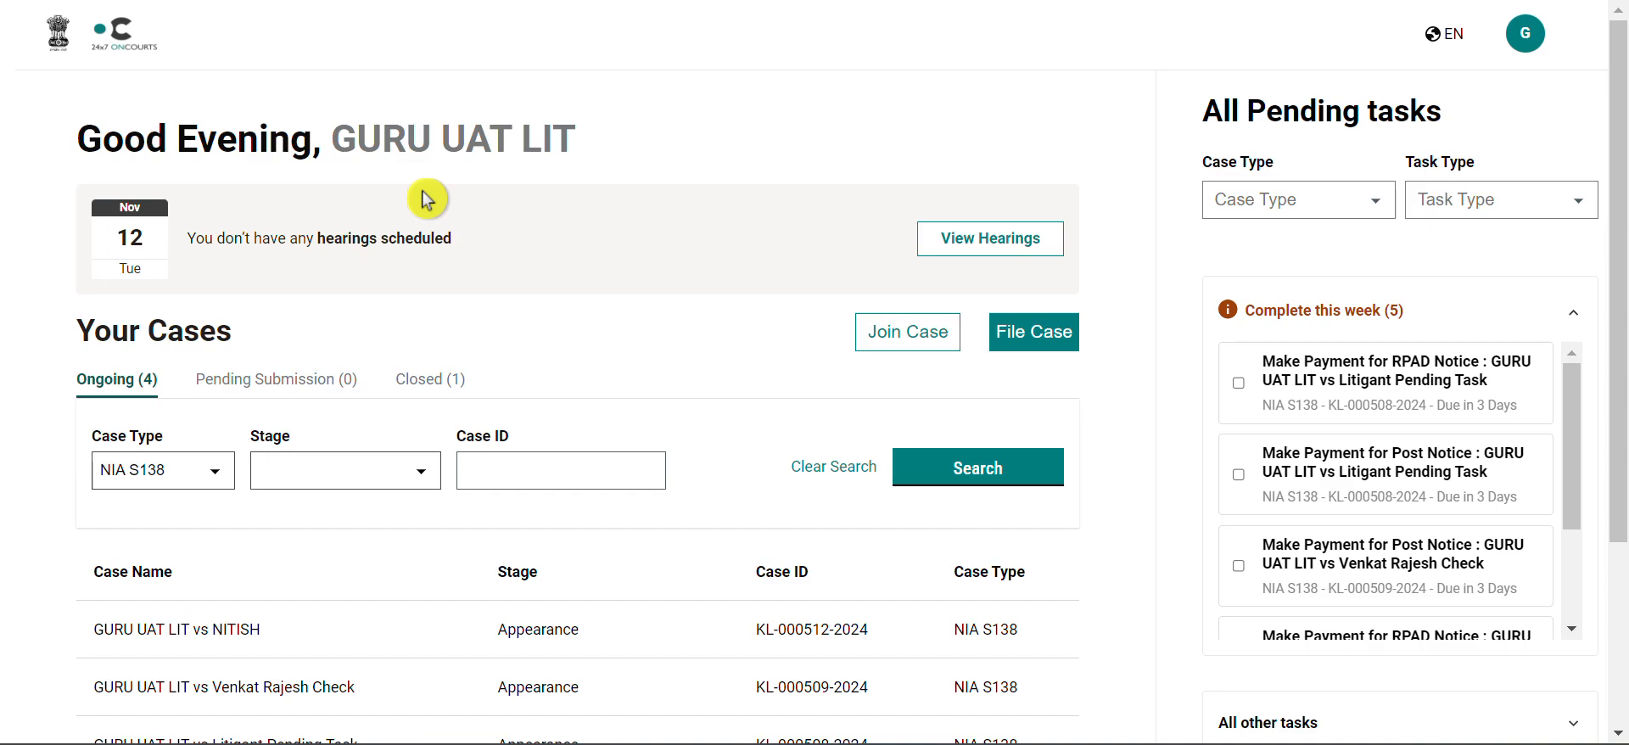
scroll(427, 199, down, 2)
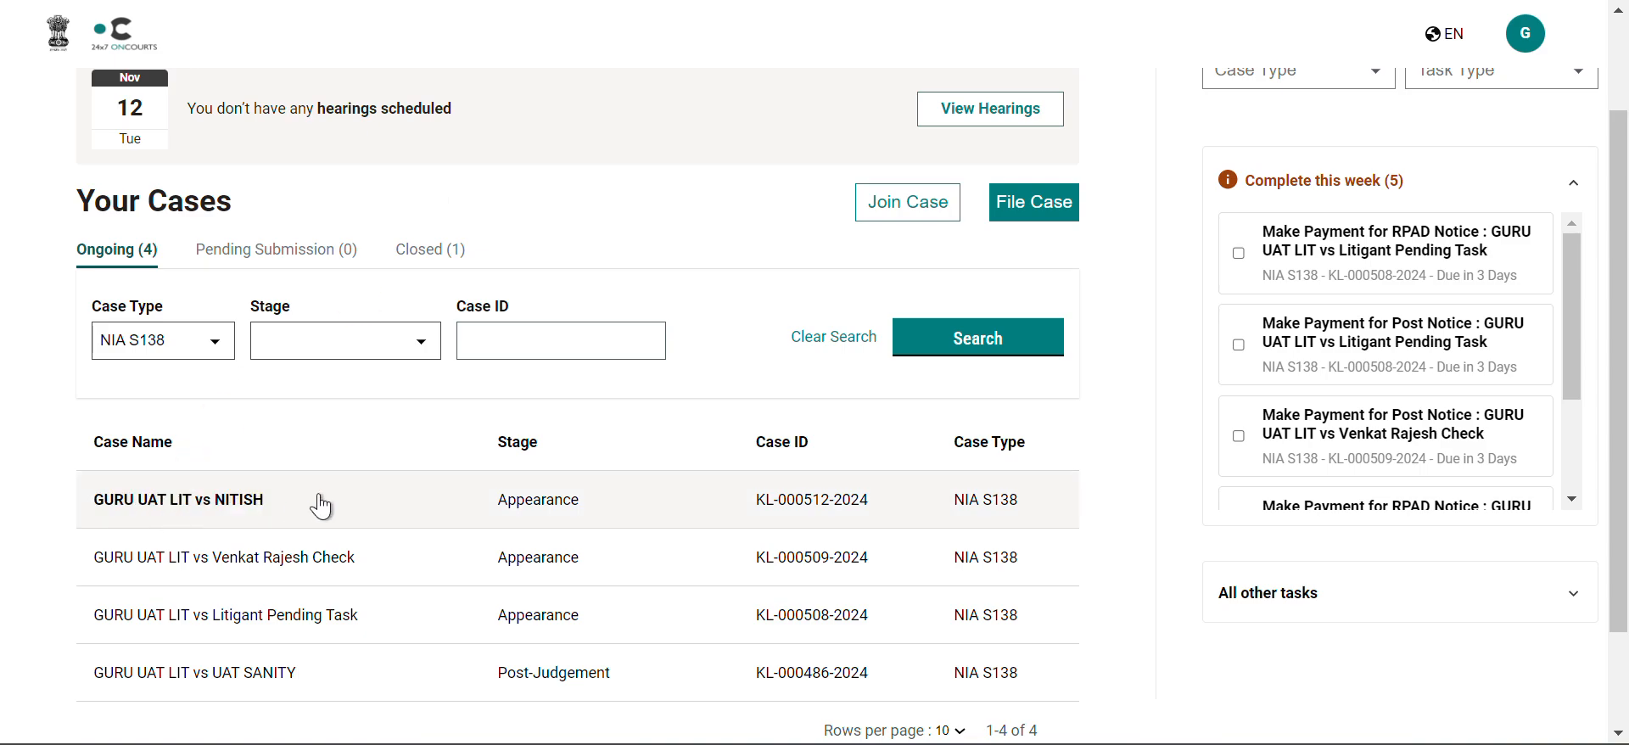
click(517, 497)
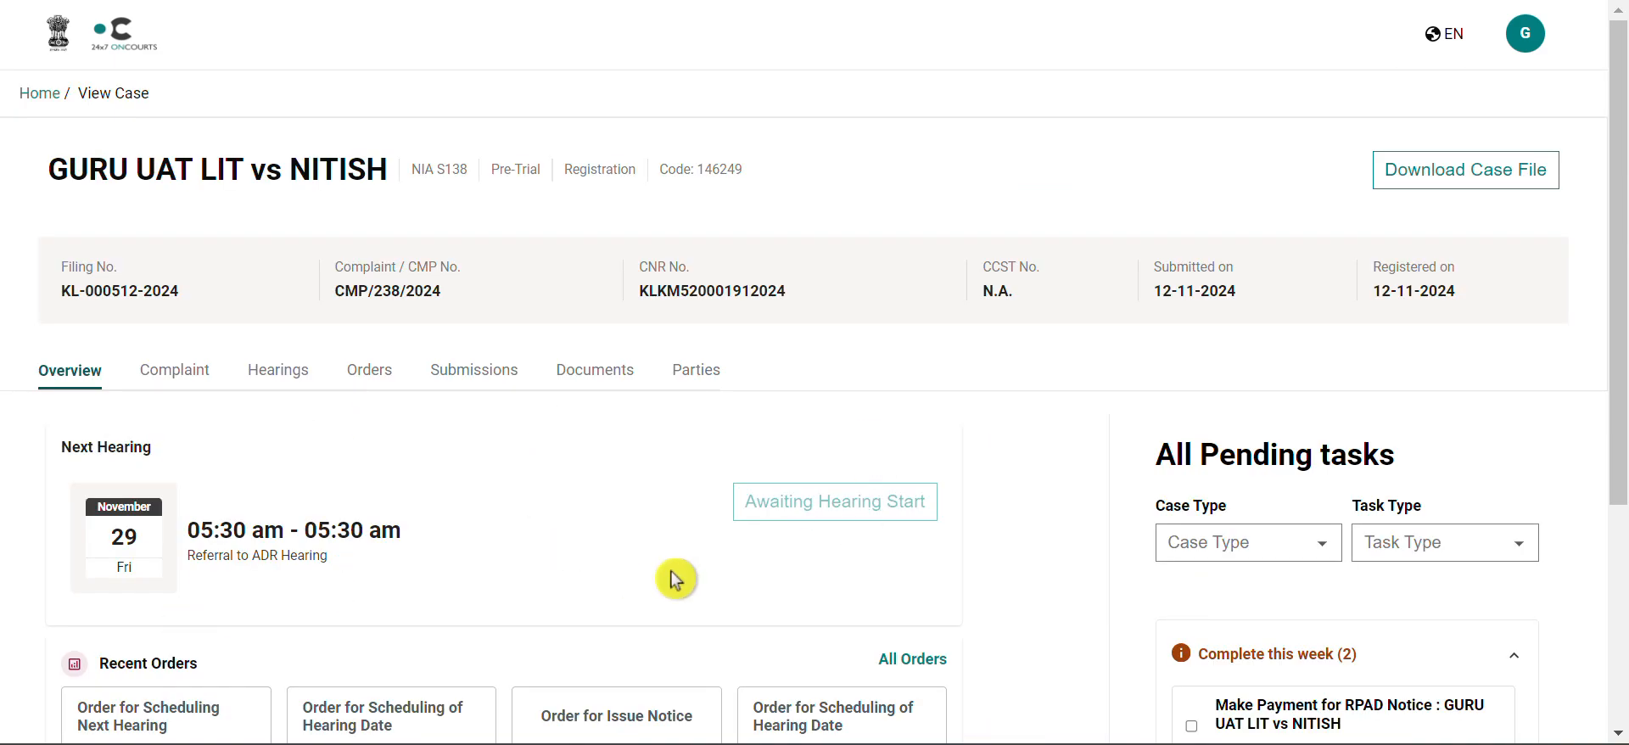
Step: Open the case's Hearings section and review the list of all hearings
scroll(567, 509, down, 1)
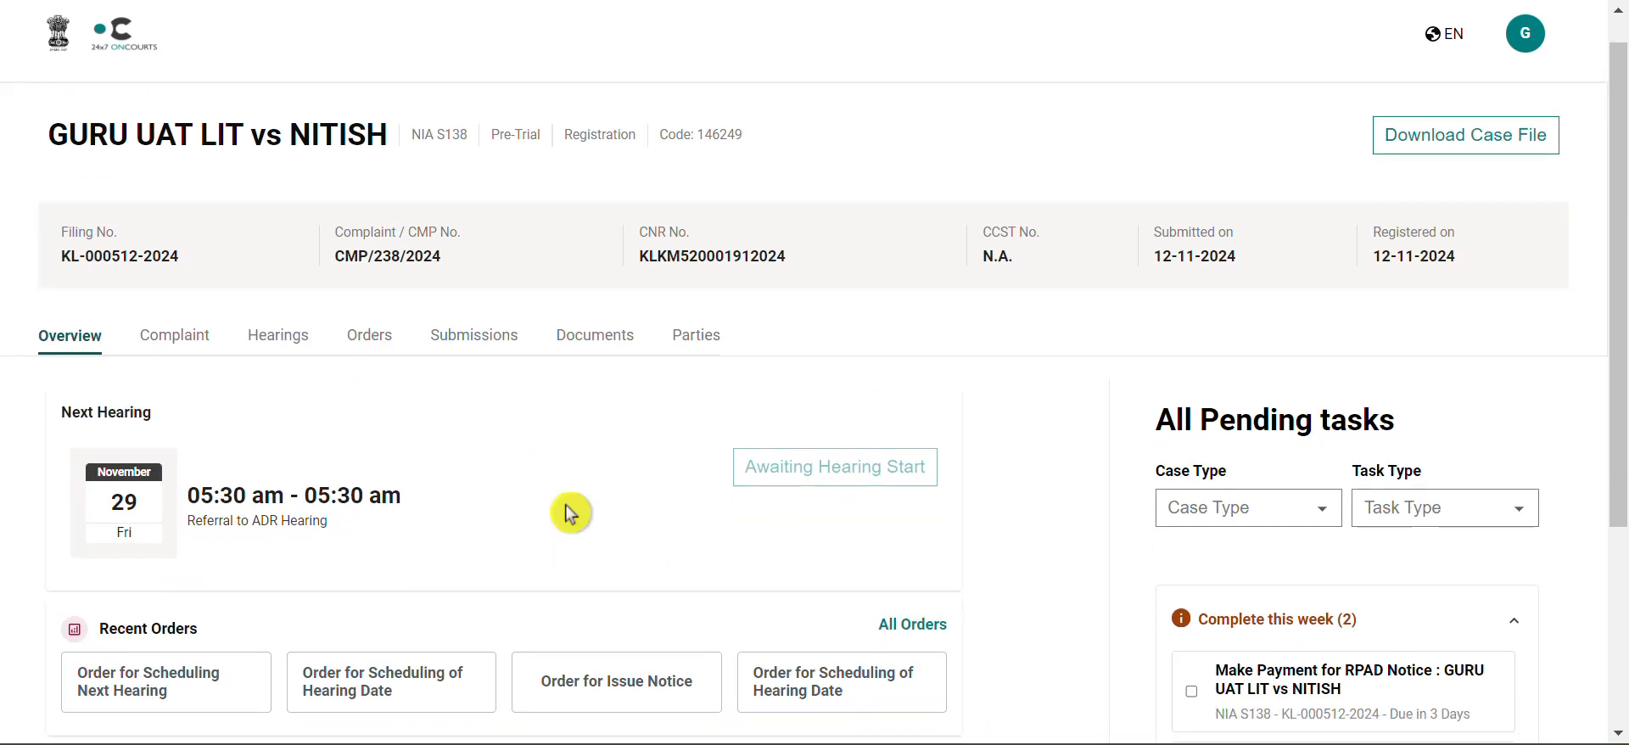
click(270, 338)
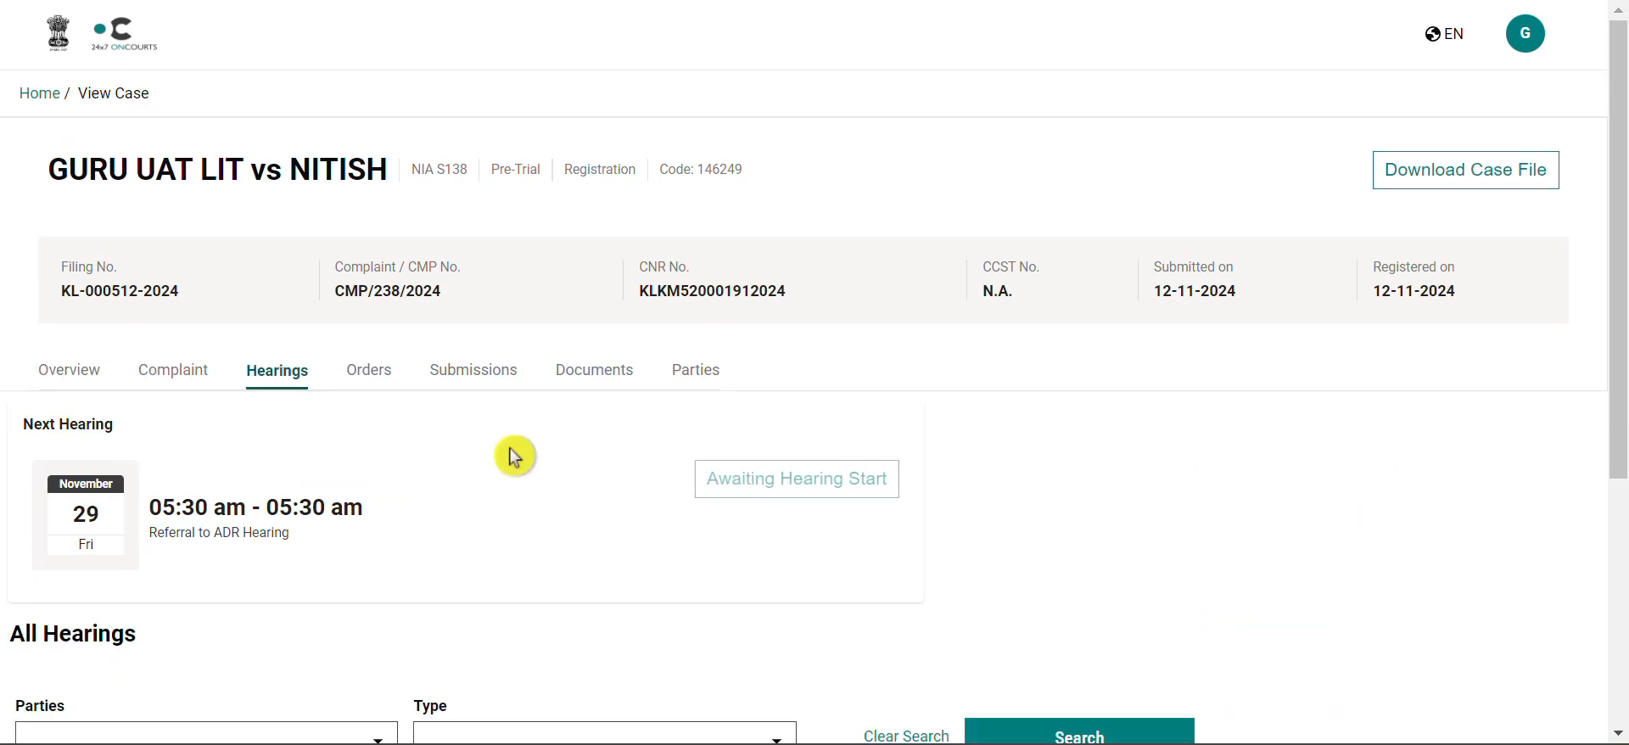
scroll(515, 456, down, 1)
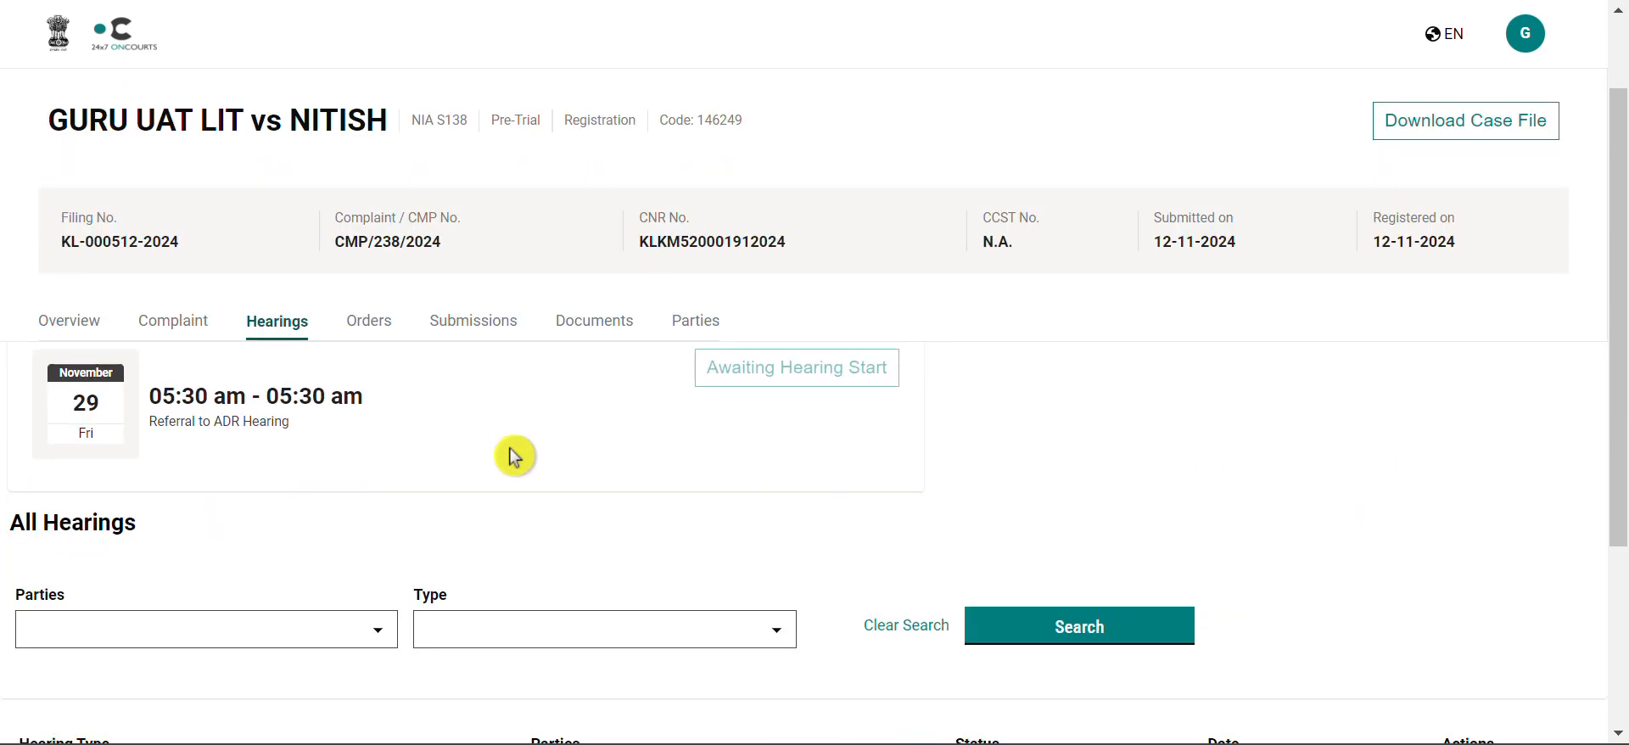
scroll(515, 456, down, 2)
scroll(514, 456, down, 1)
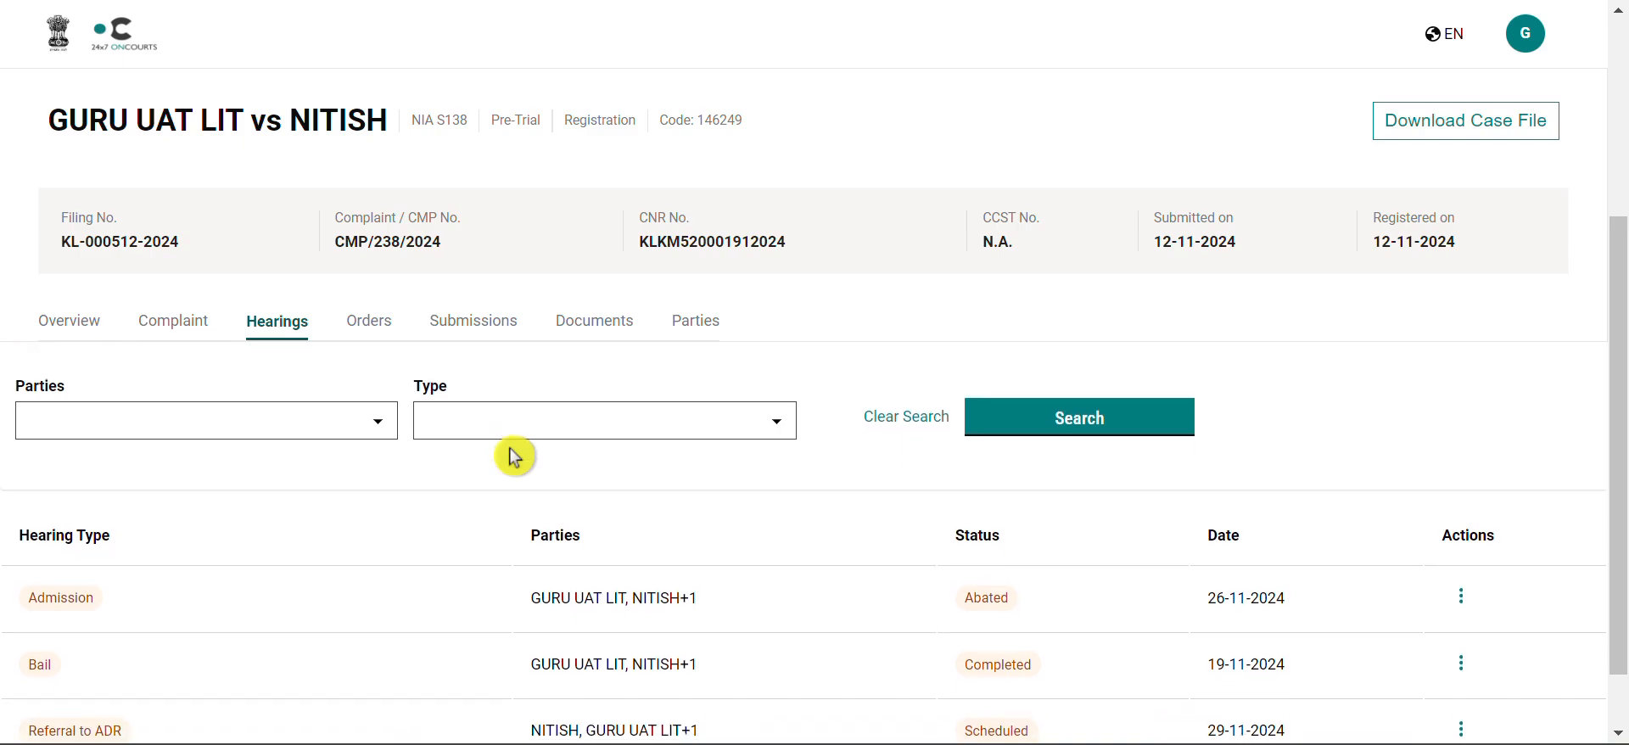
scroll(515, 456, down, 1)
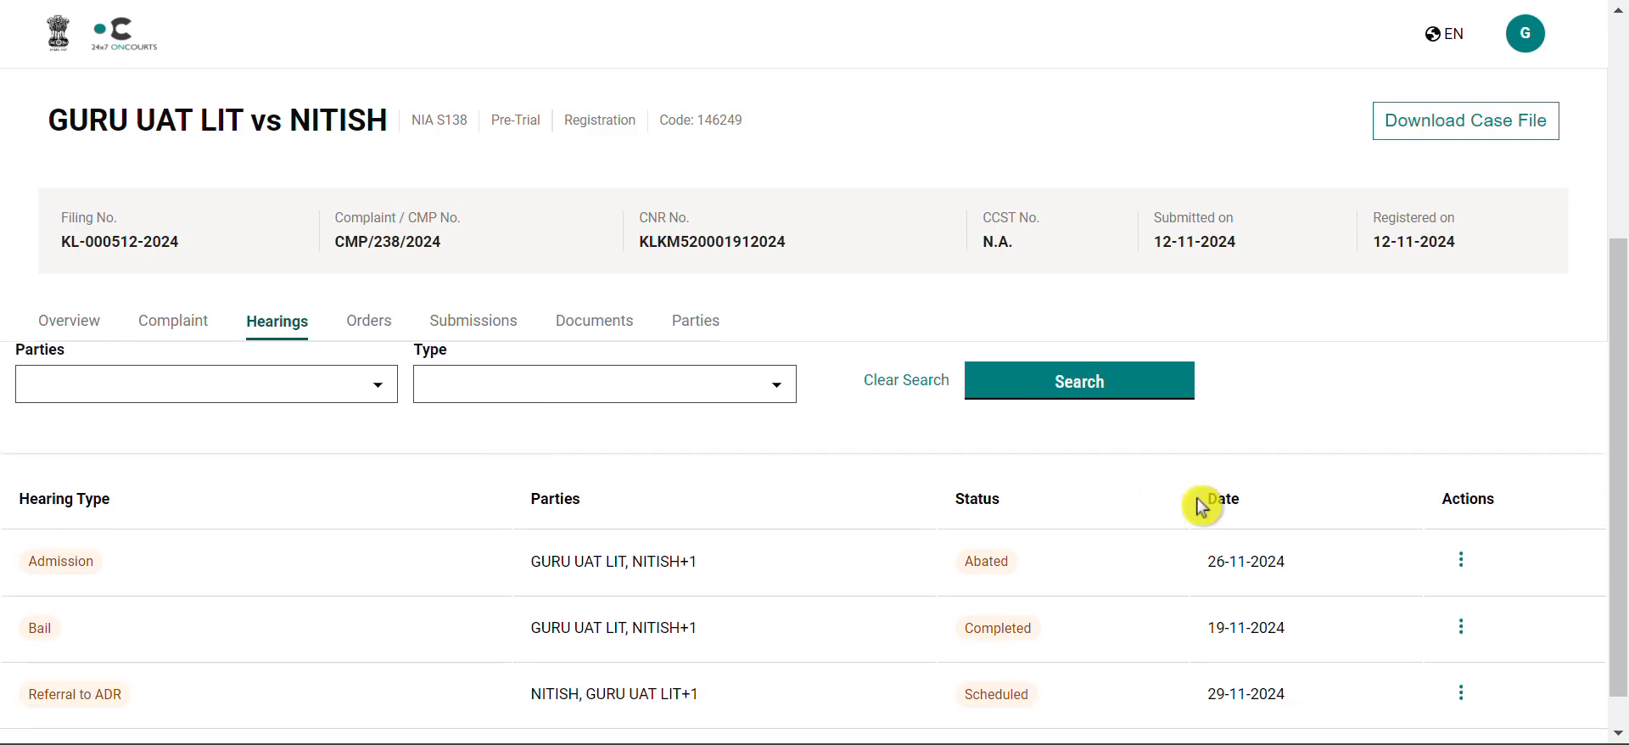
scroll(1233, 570, down, 1)
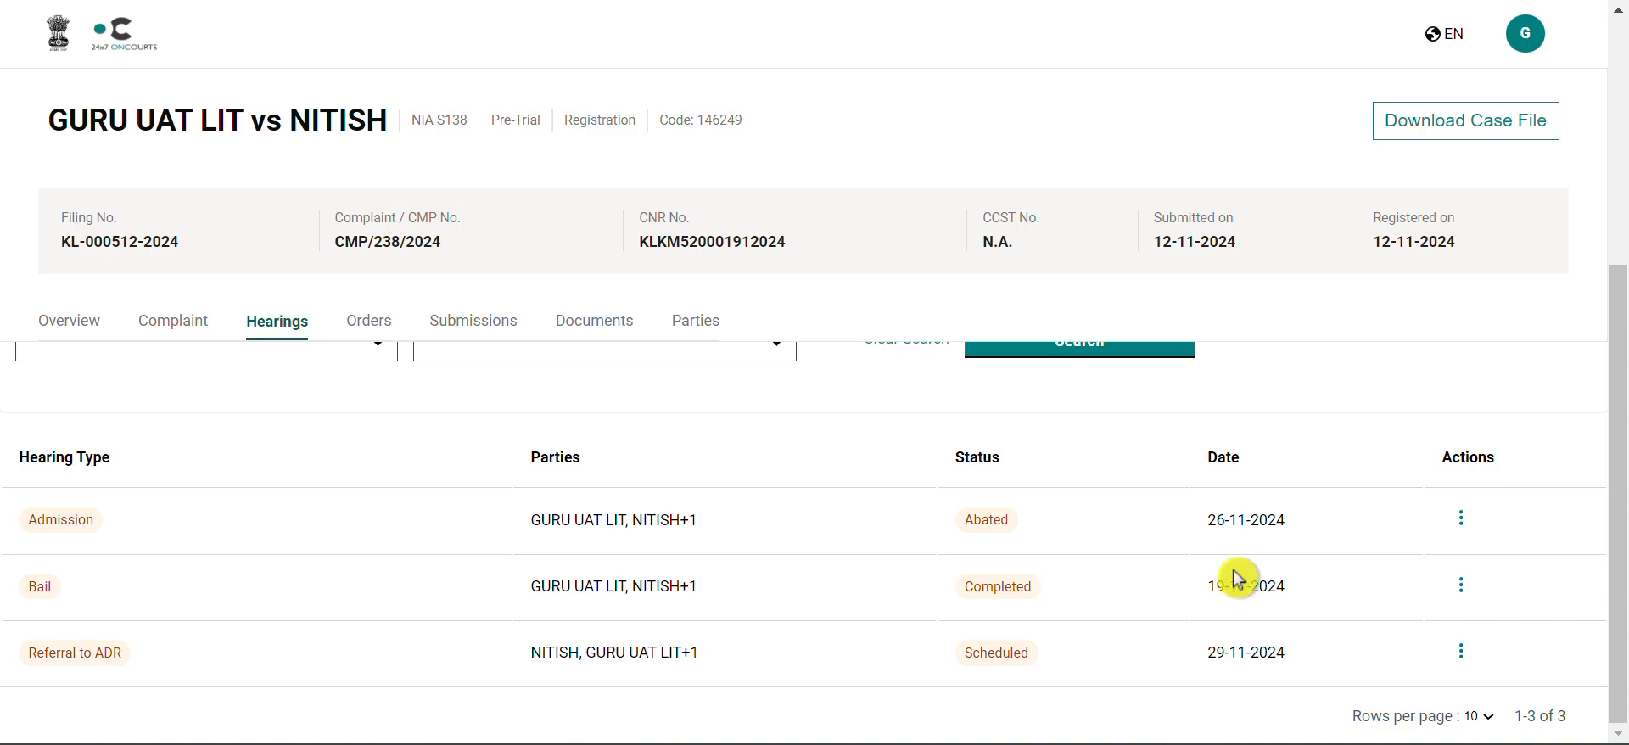
Step: Request a reschedule of the Referral to ADR hearing on 29-11-2024, opening the submission form
click(1461, 655)
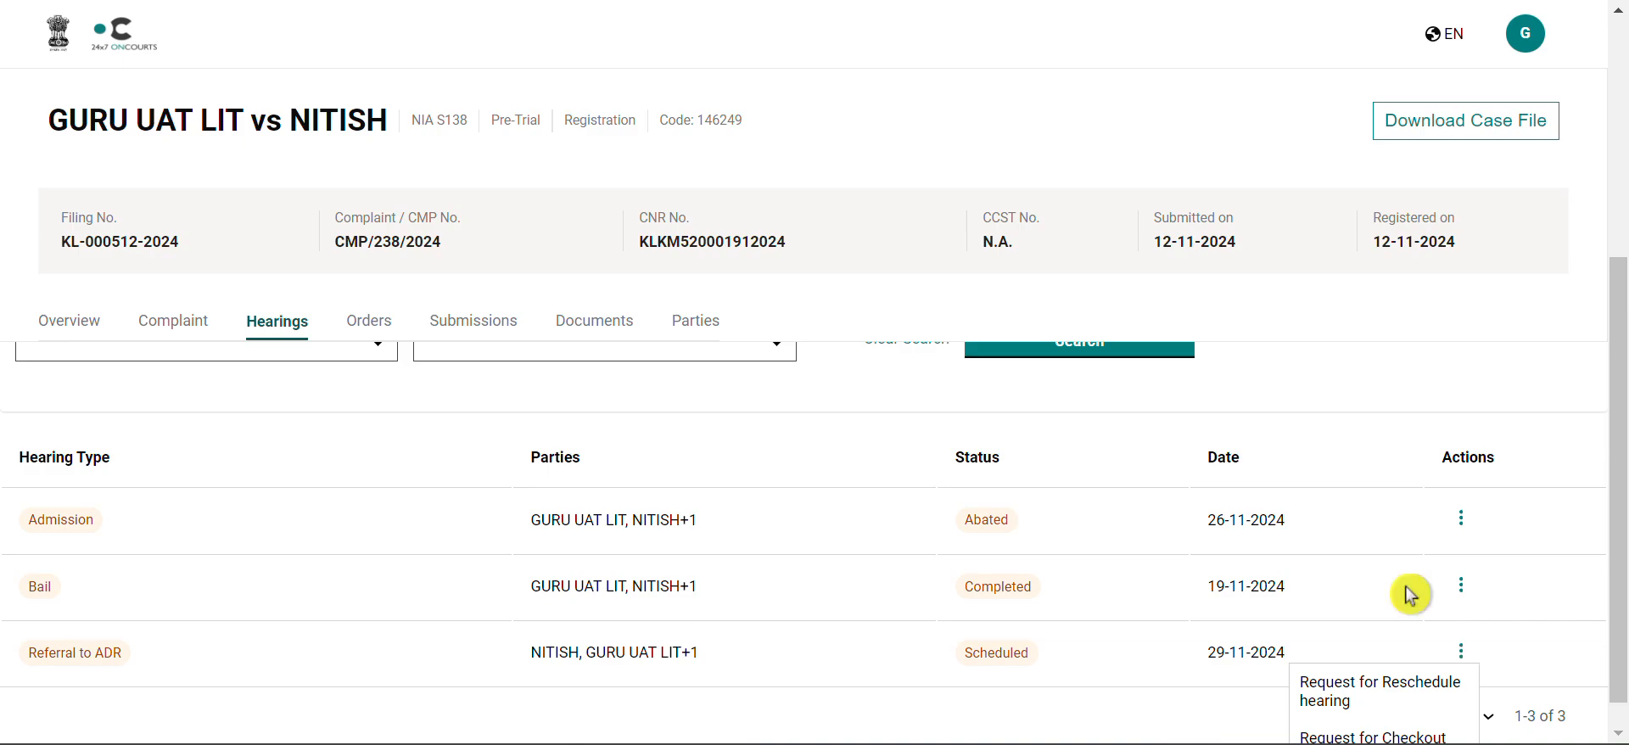
click(1366, 702)
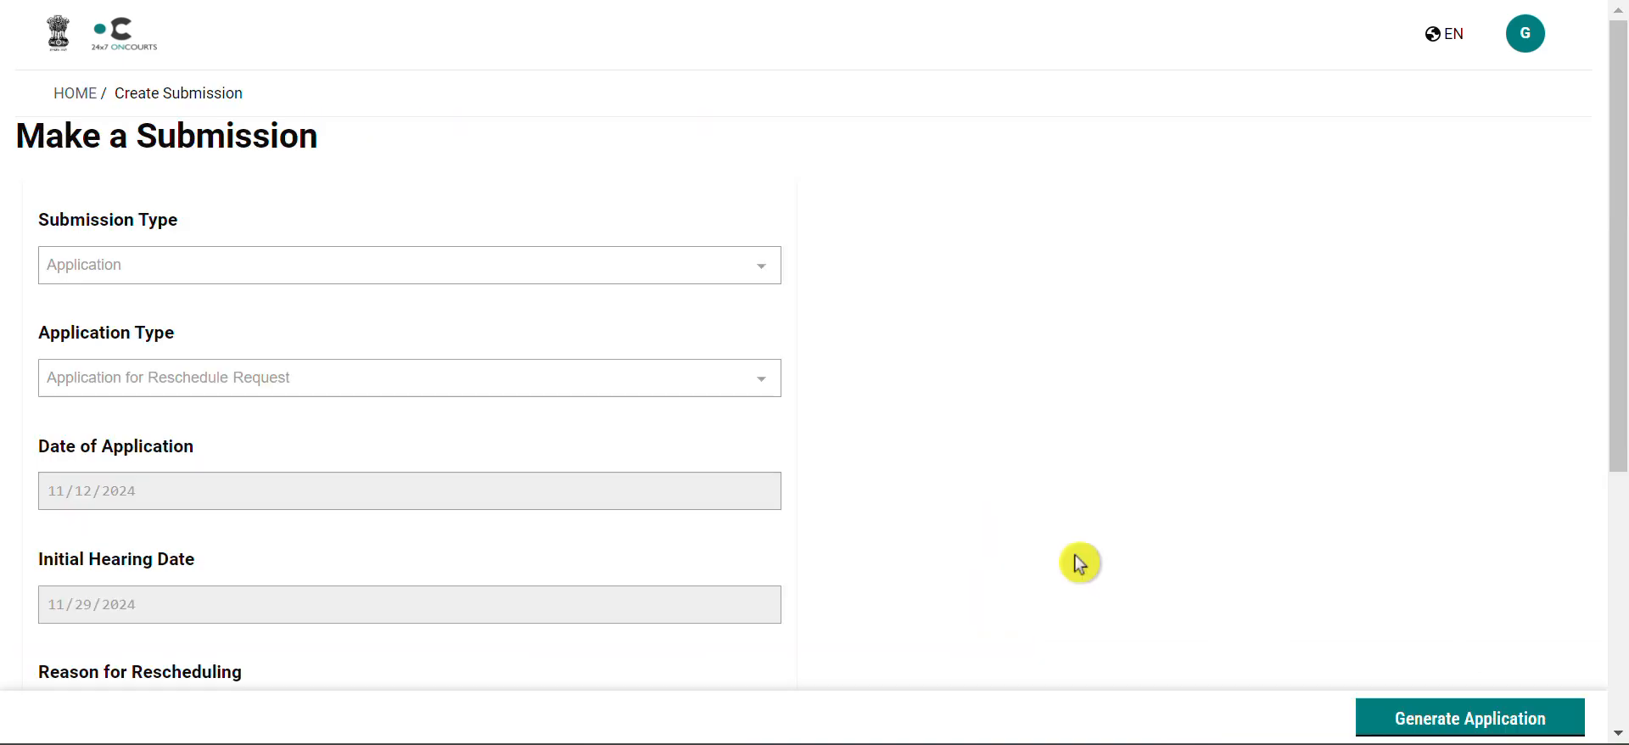
scroll(1079, 562, down, 1)
scroll(1079, 562, down, 1)
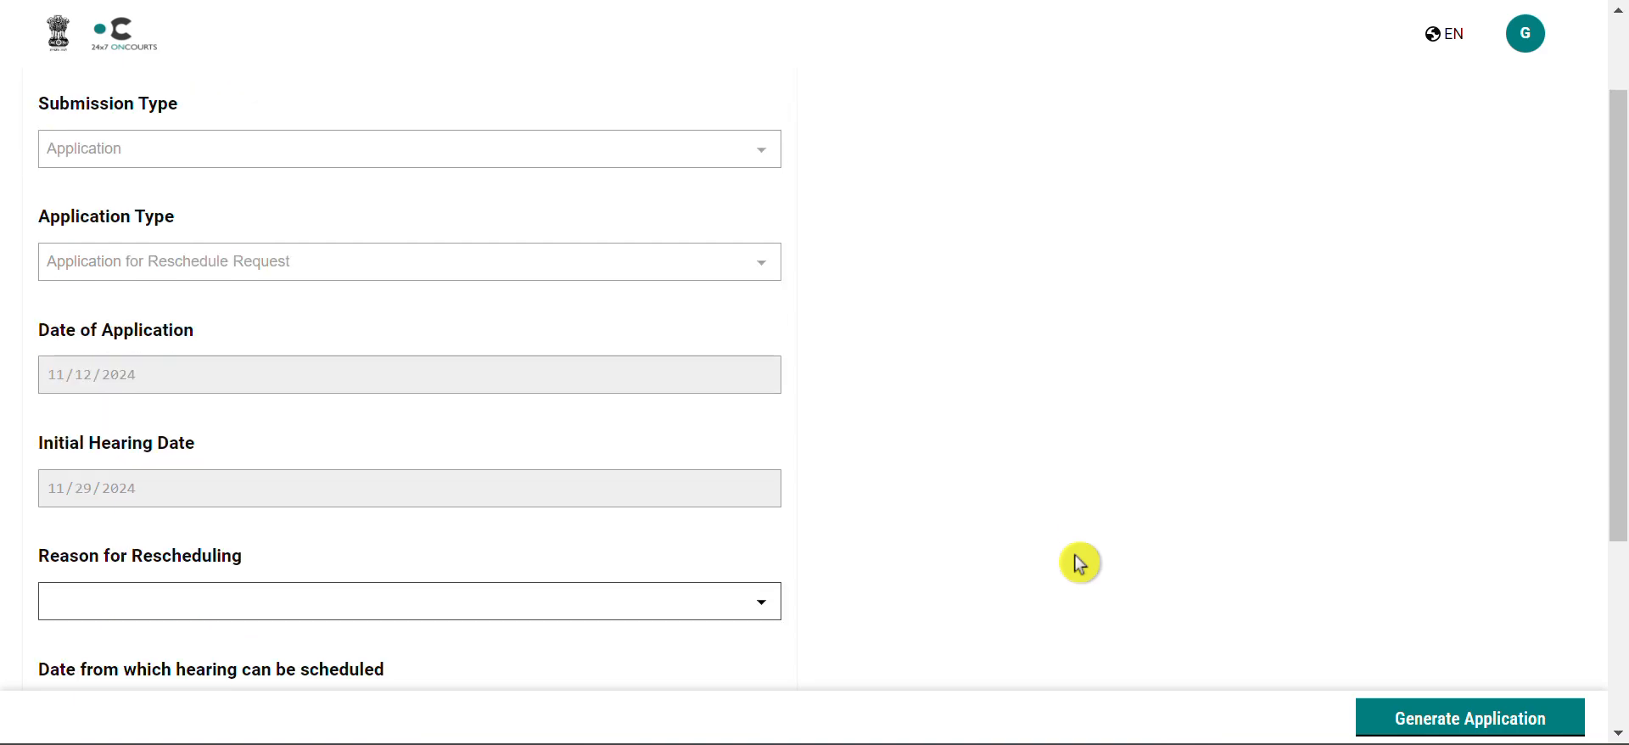
scroll(1079, 562, down, 1)
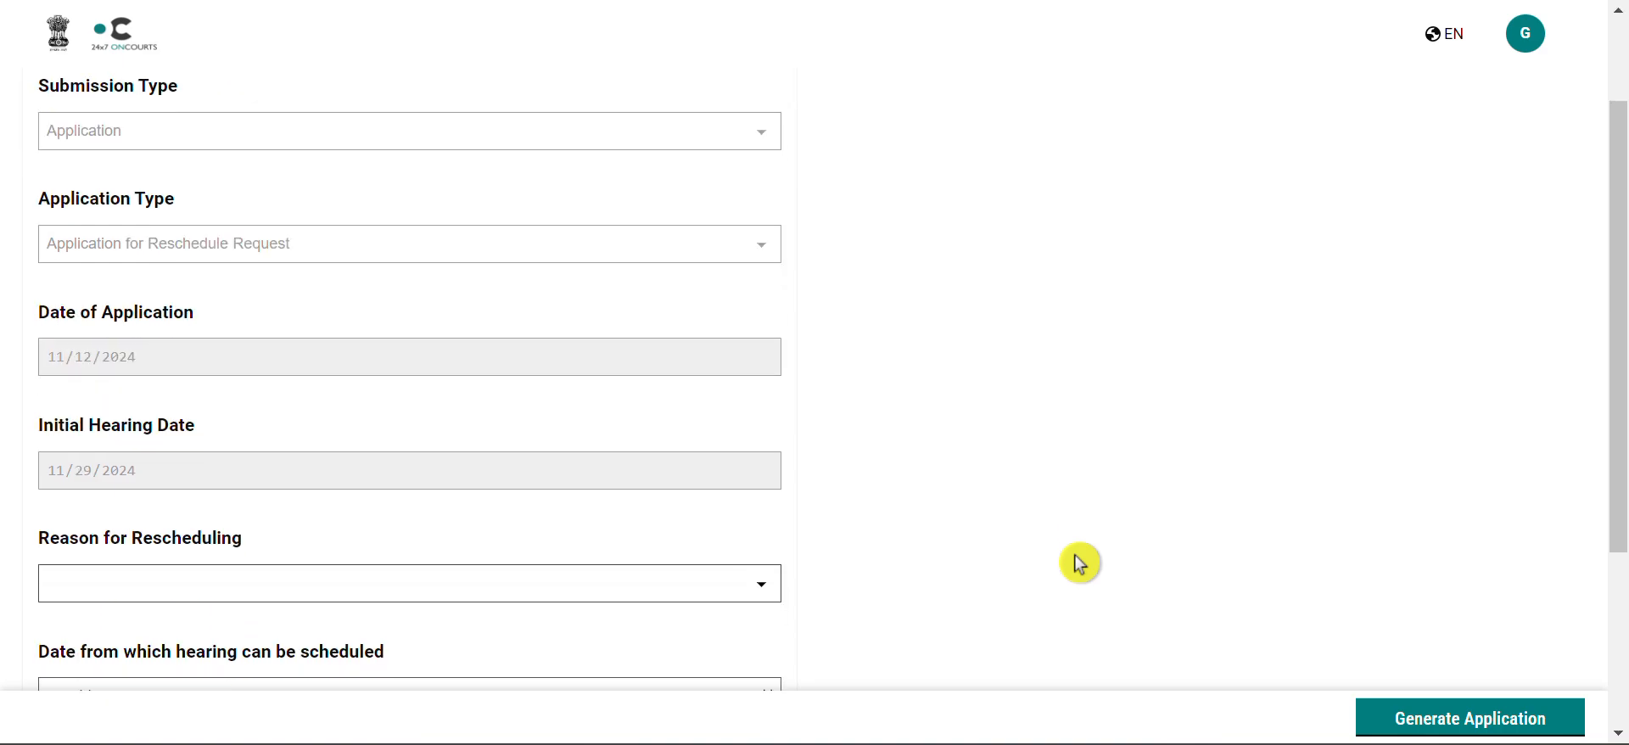
scroll(1079, 562, down, 1)
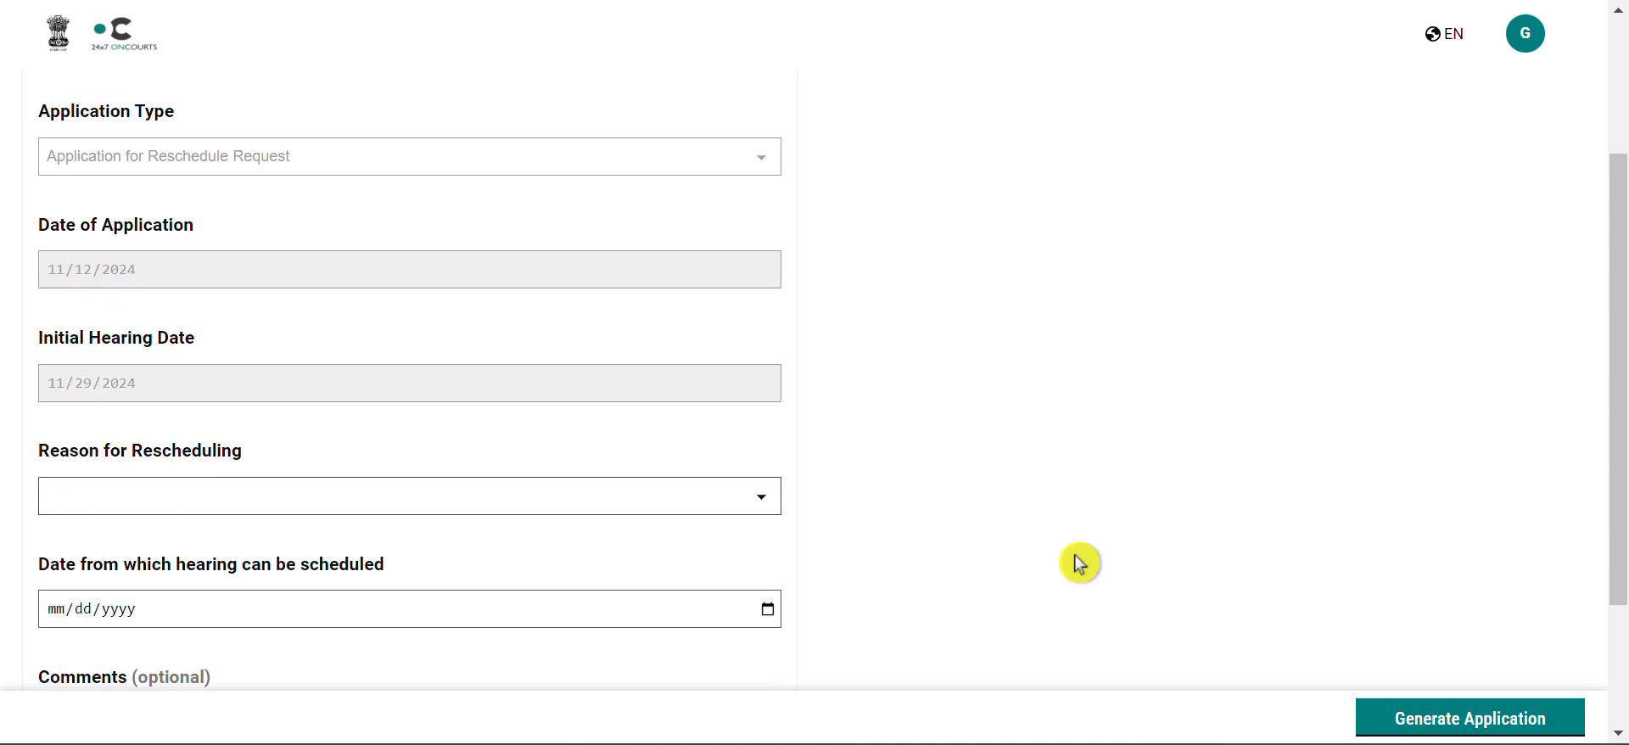
scroll(1079, 563, down, 1)
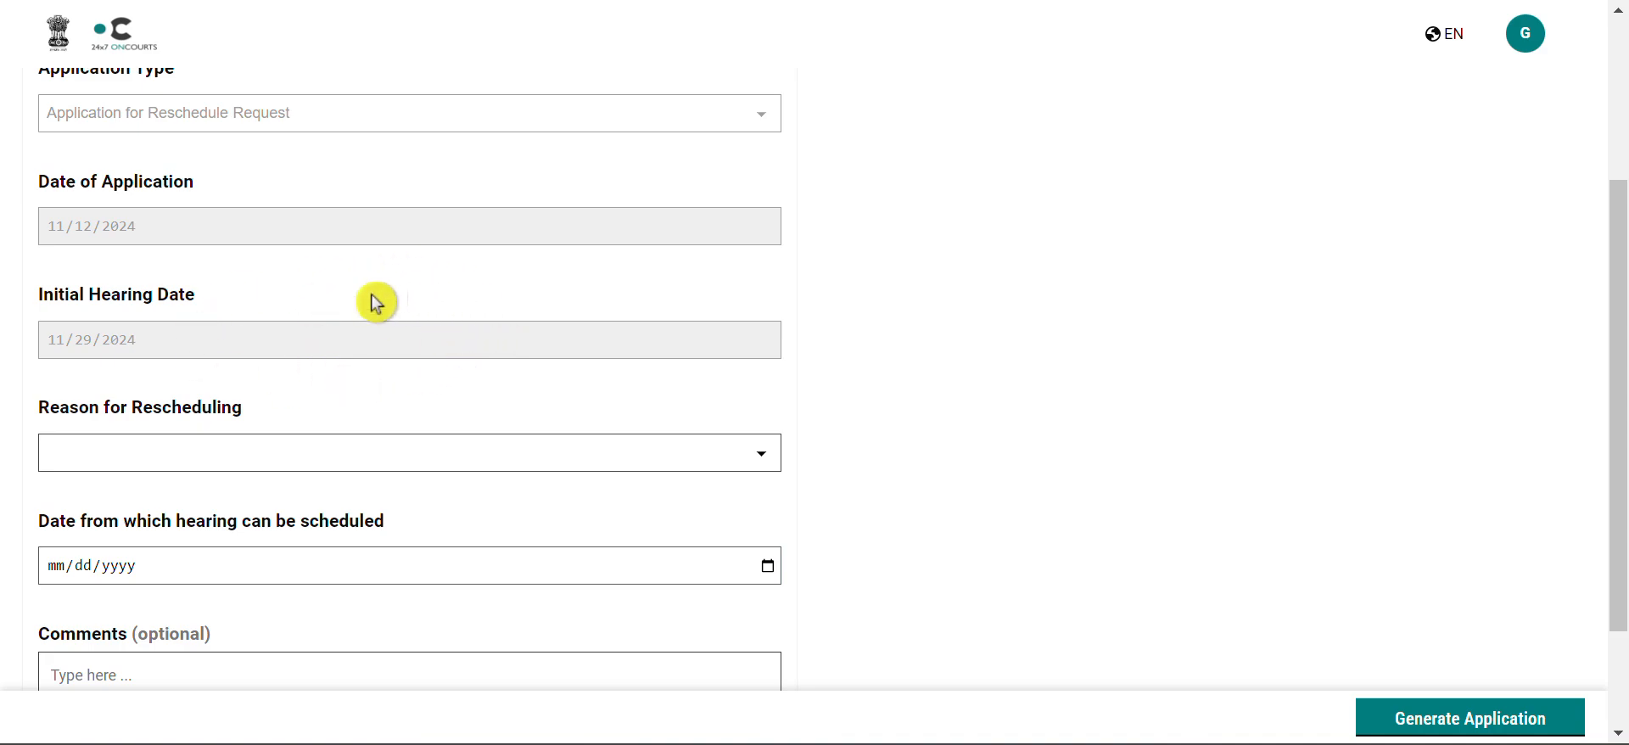
scroll(497, 343, down, 1)
scroll(497, 343, down, 2)
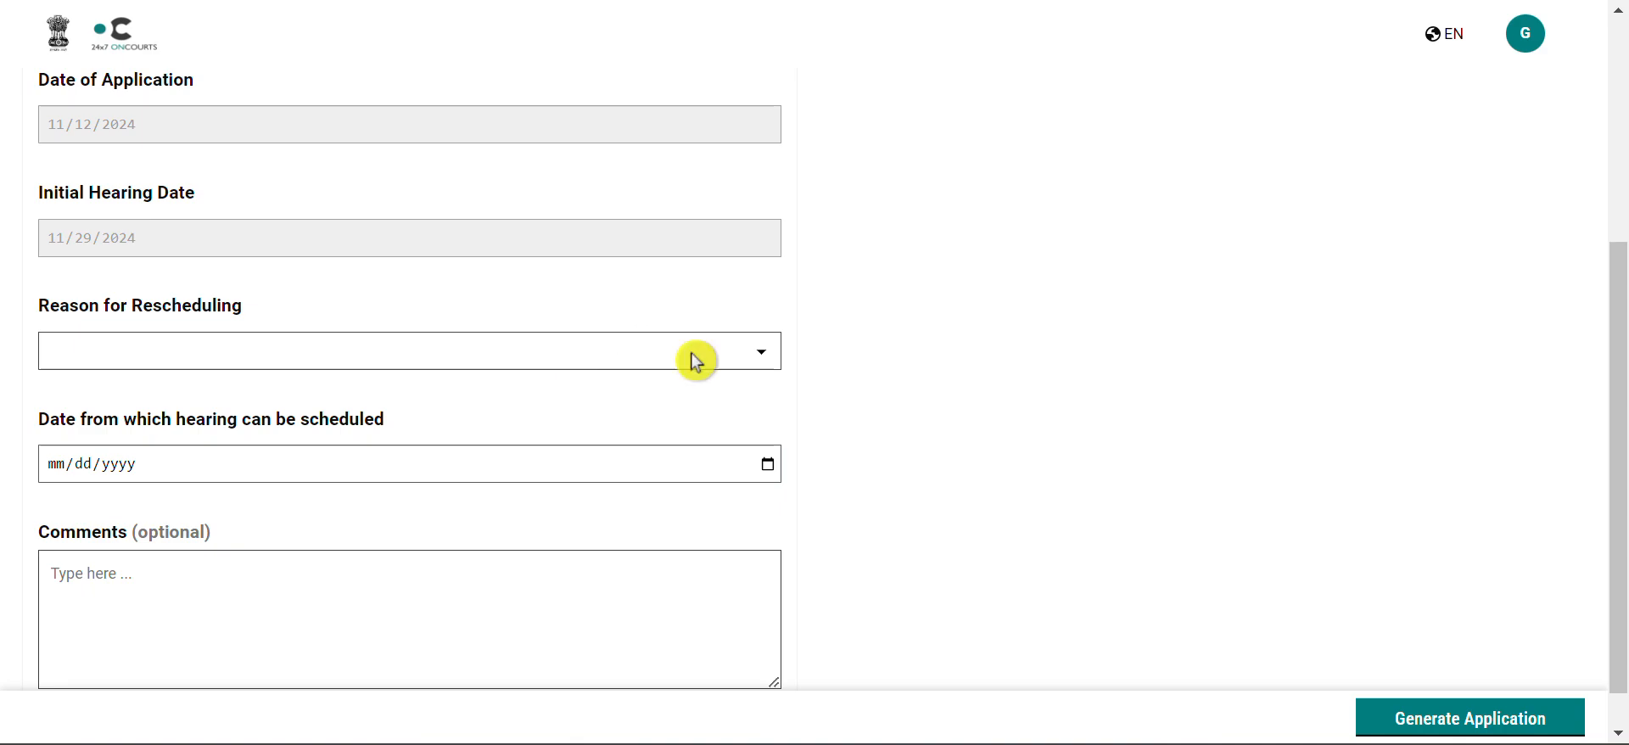
scroll(696, 363, down, 1)
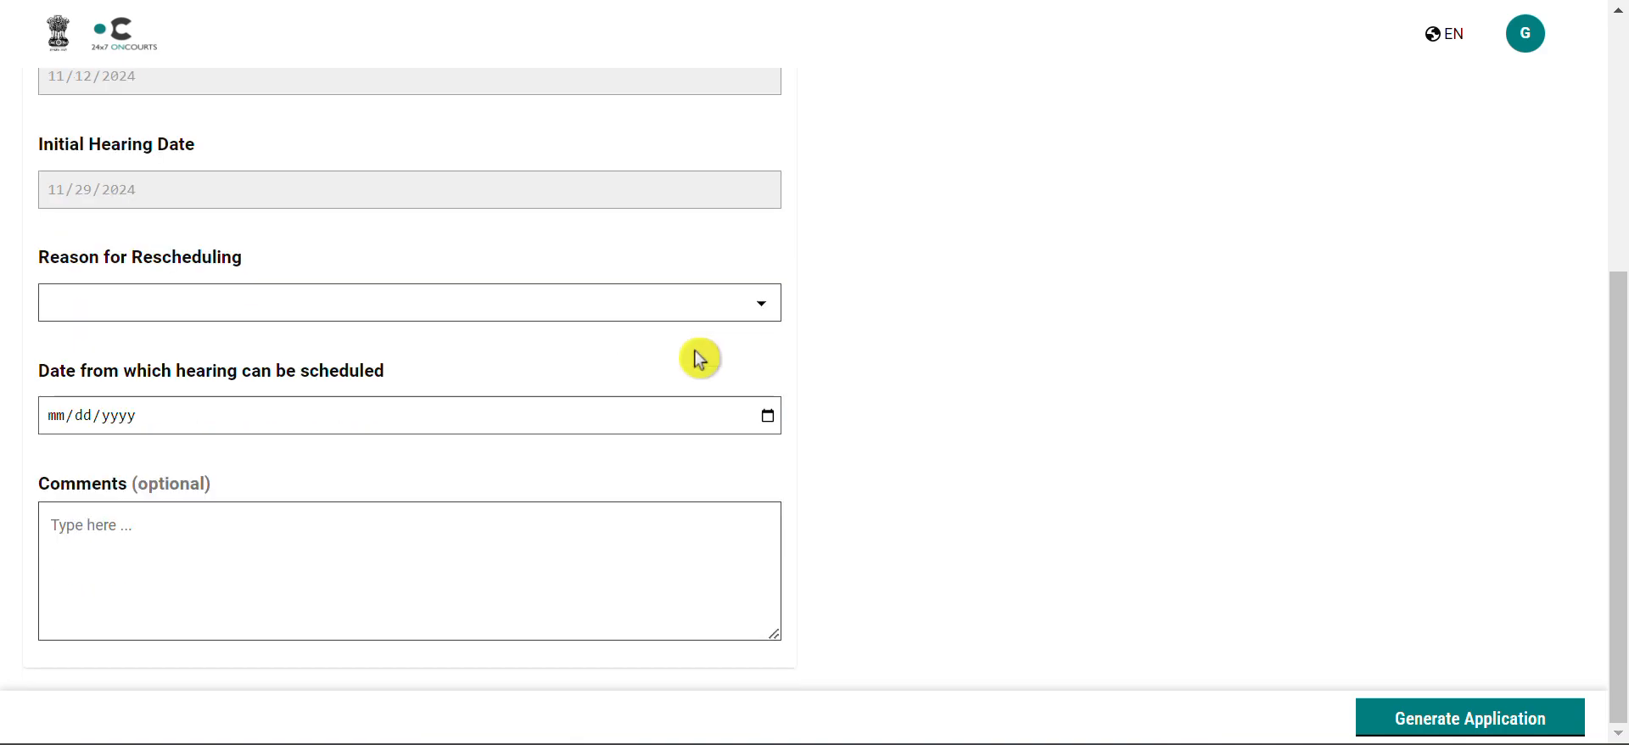
Step: Set the reason for rescheduling to Illness and the earliest possible hearing date to 12/05/2024
click(760, 305)
click(564, 355)
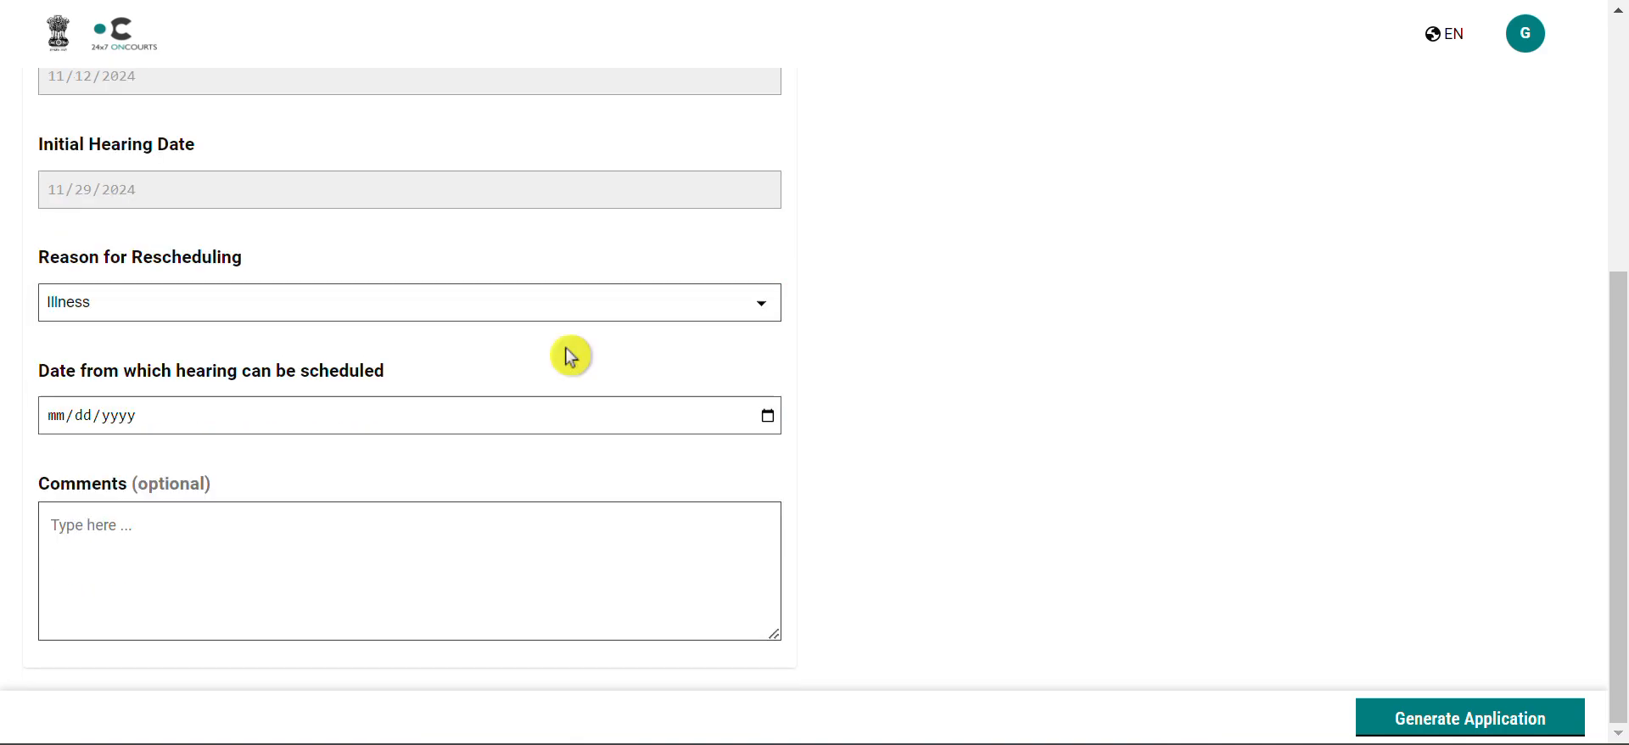
click(768, 417)
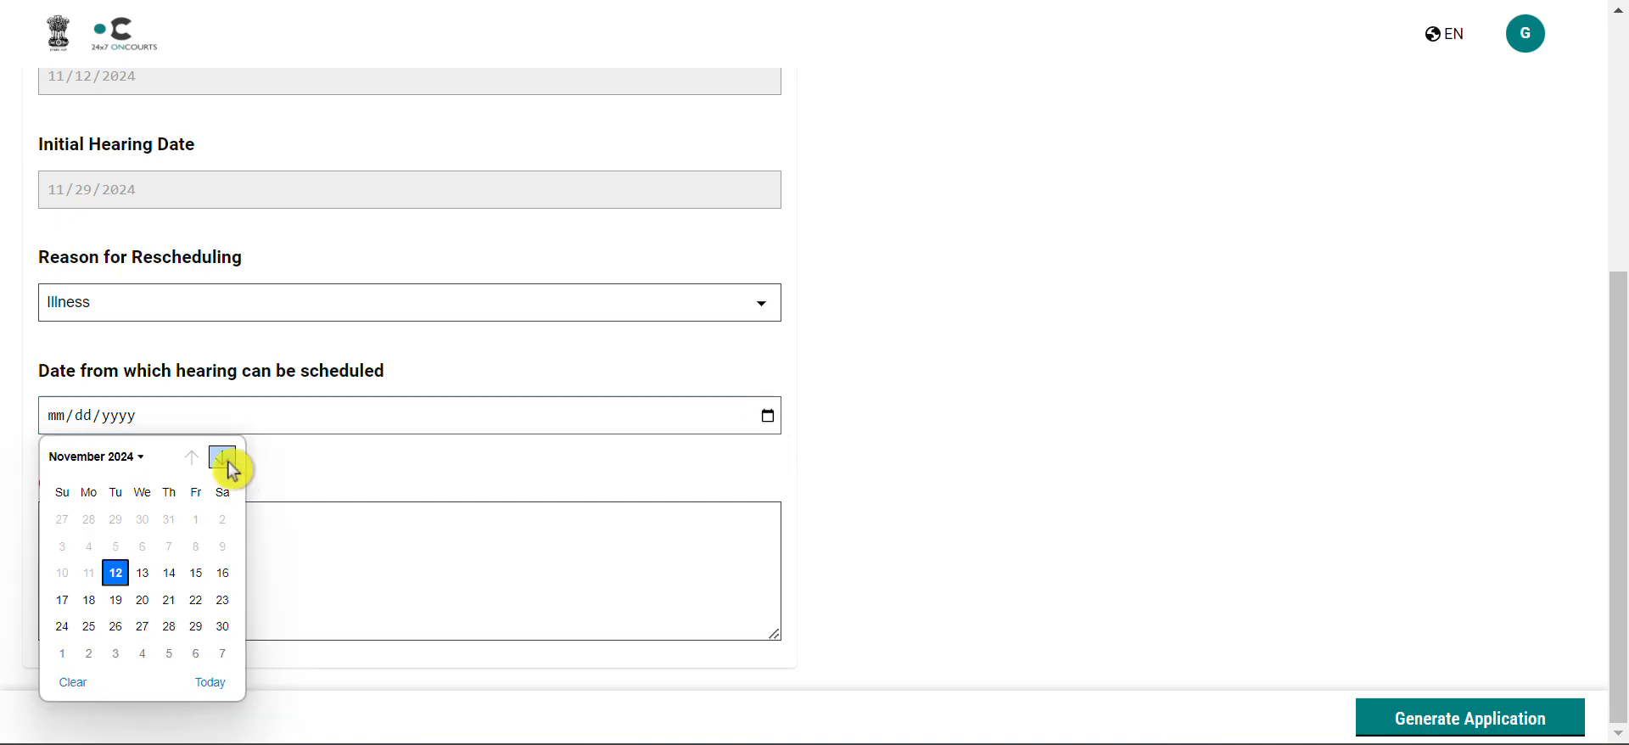
click(170, 653)
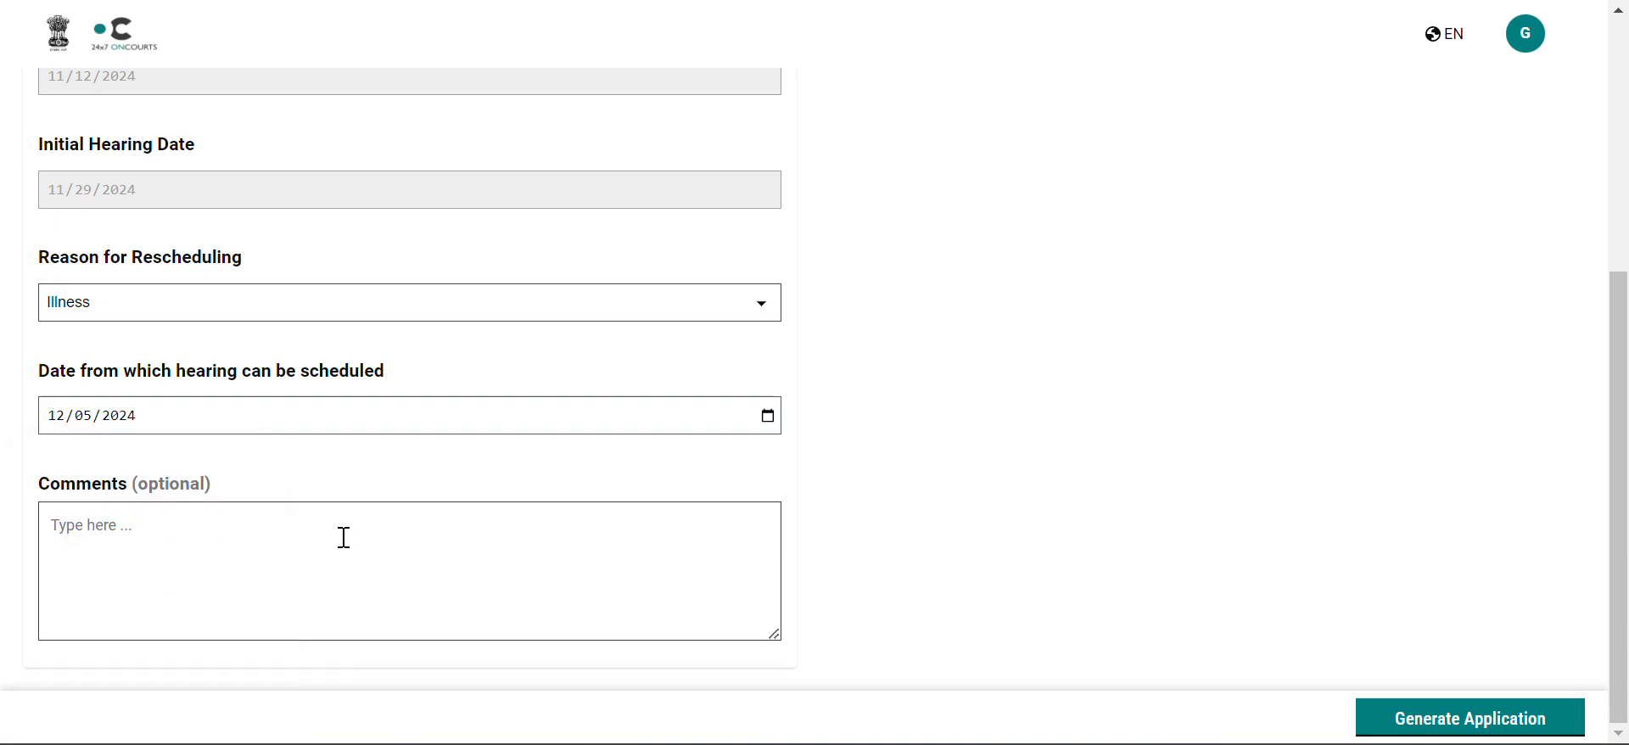
Step: Add the comment "complainant mother is hospitalised" and generate the application
click(344, 538)
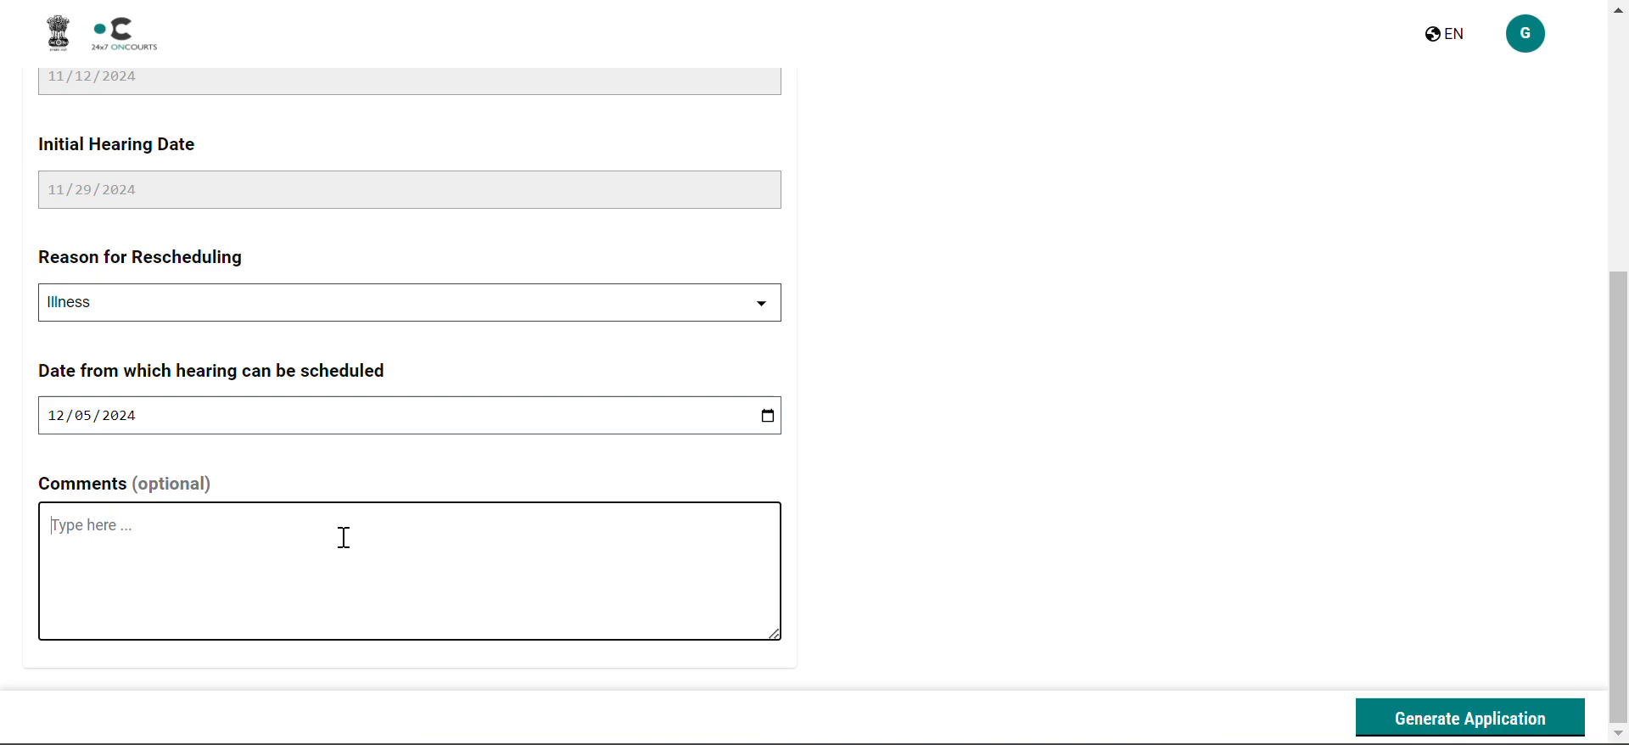
text(complainant mother is hospitalised)
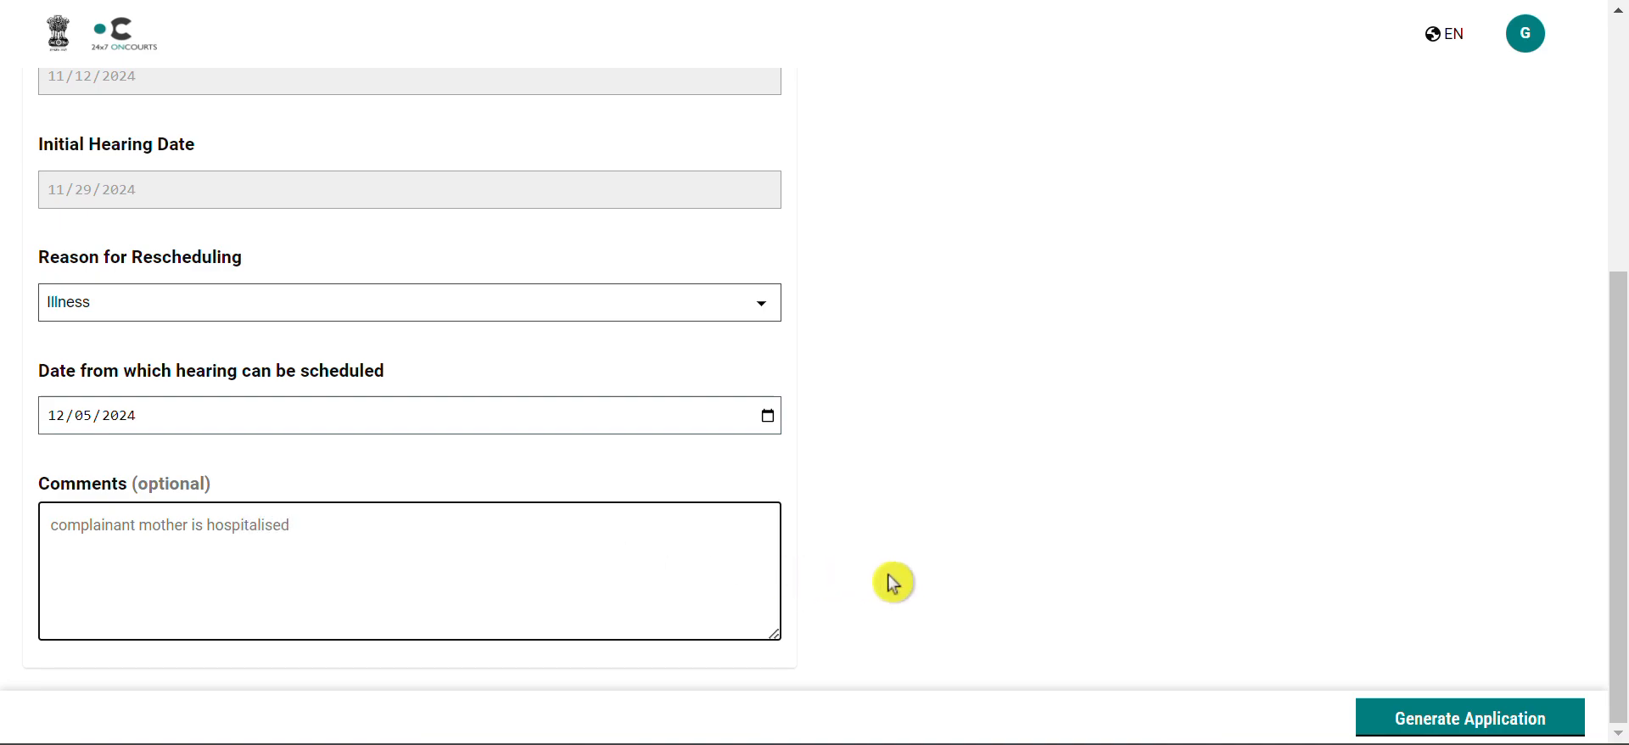
click(1395, 719)
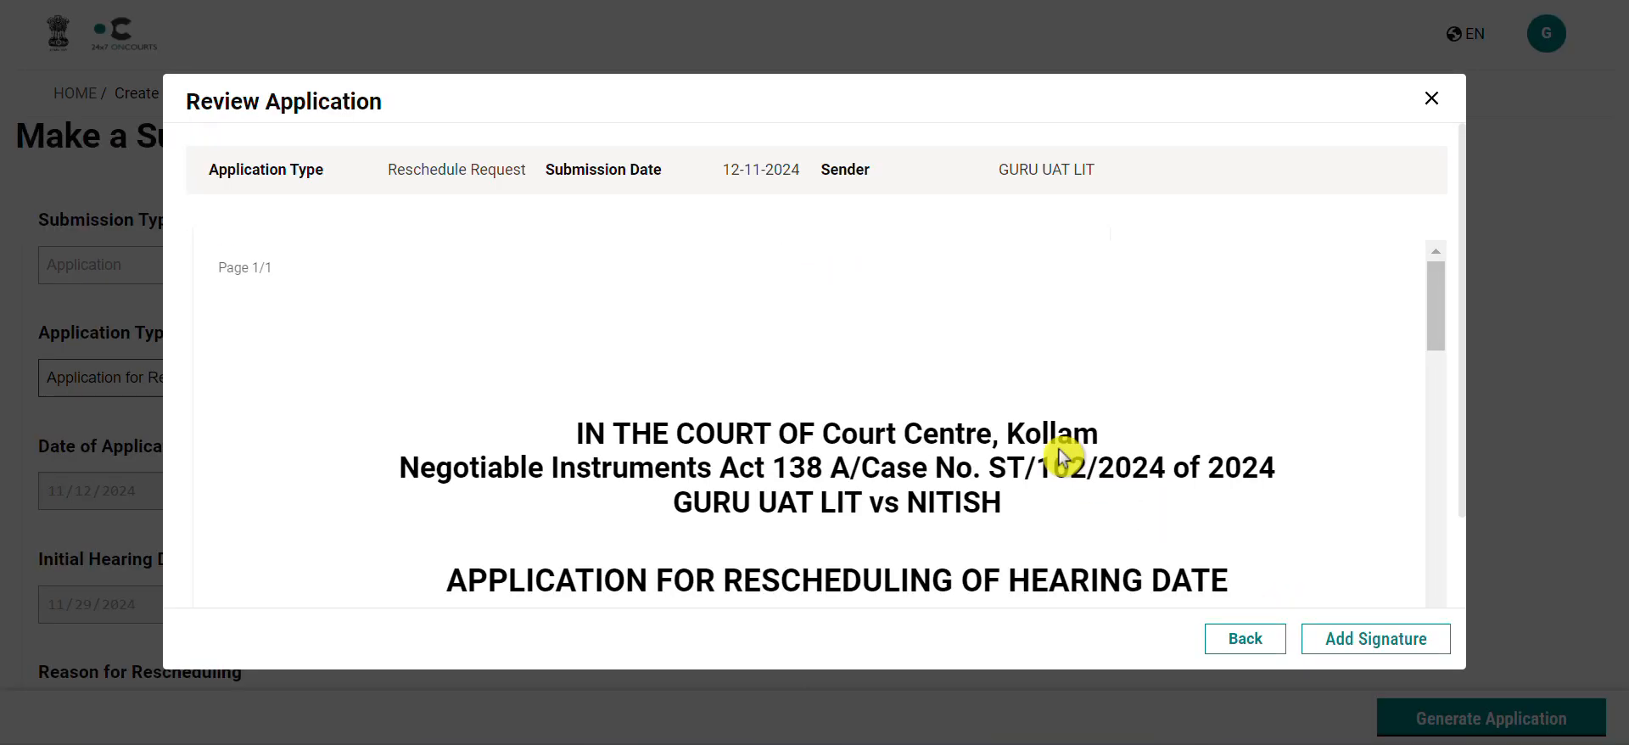
Step: Scroll through the generated reschedule application to review its contents
scroll(1059, 456, down, 6)
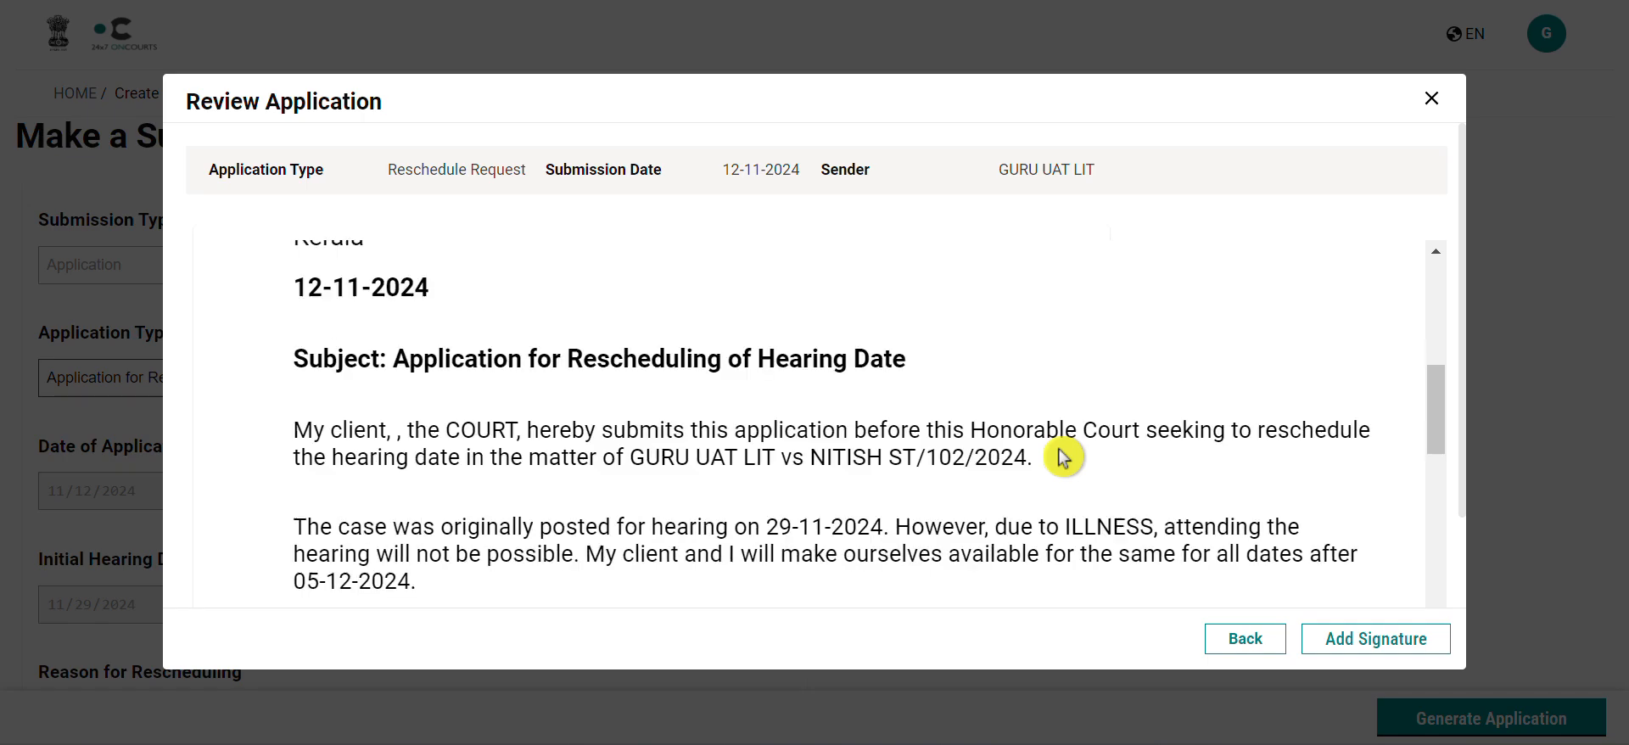
scroll(1062, 457, down, 5)
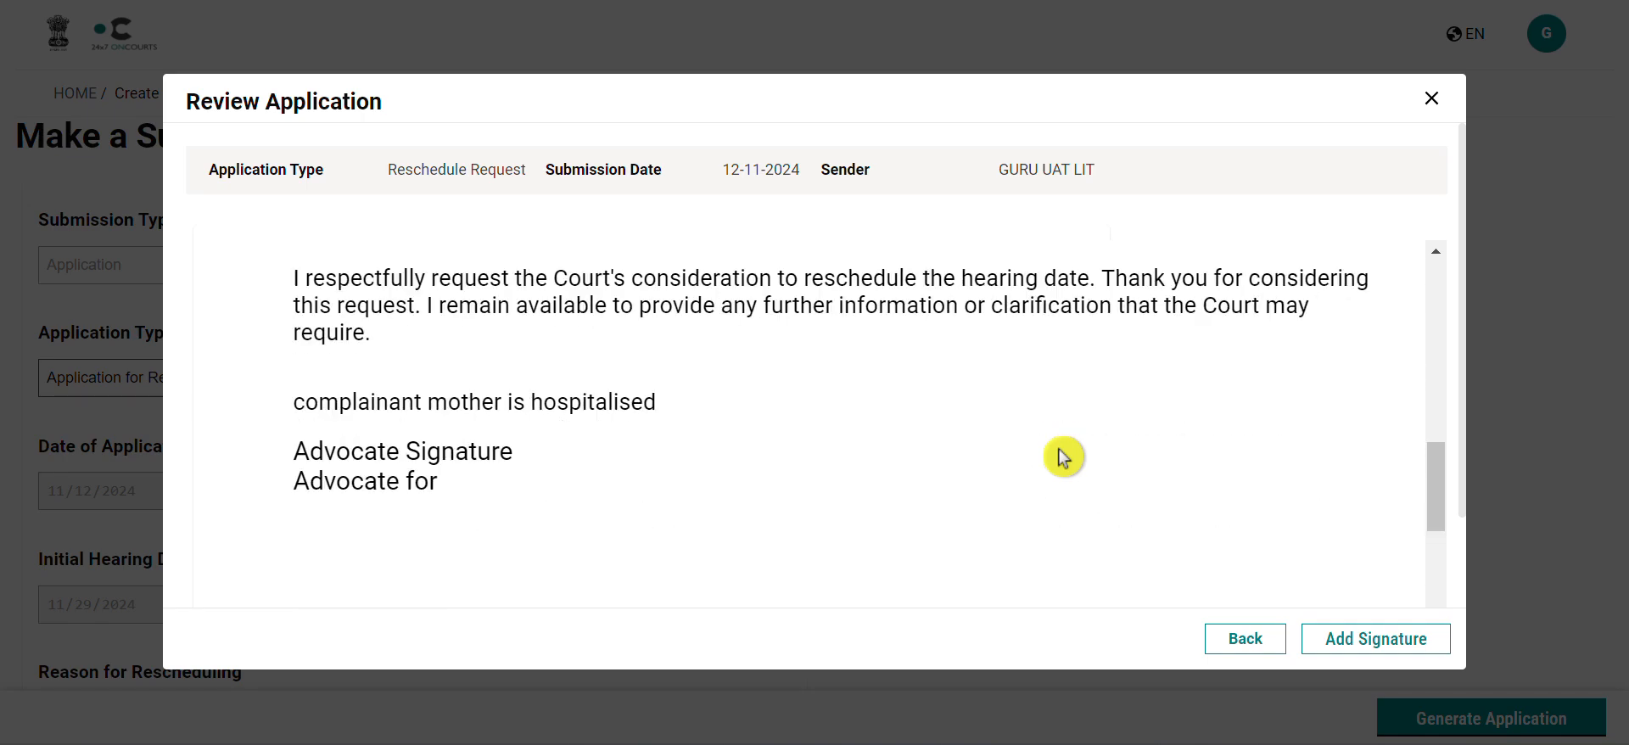
scroll(1062, 457, up, 3)
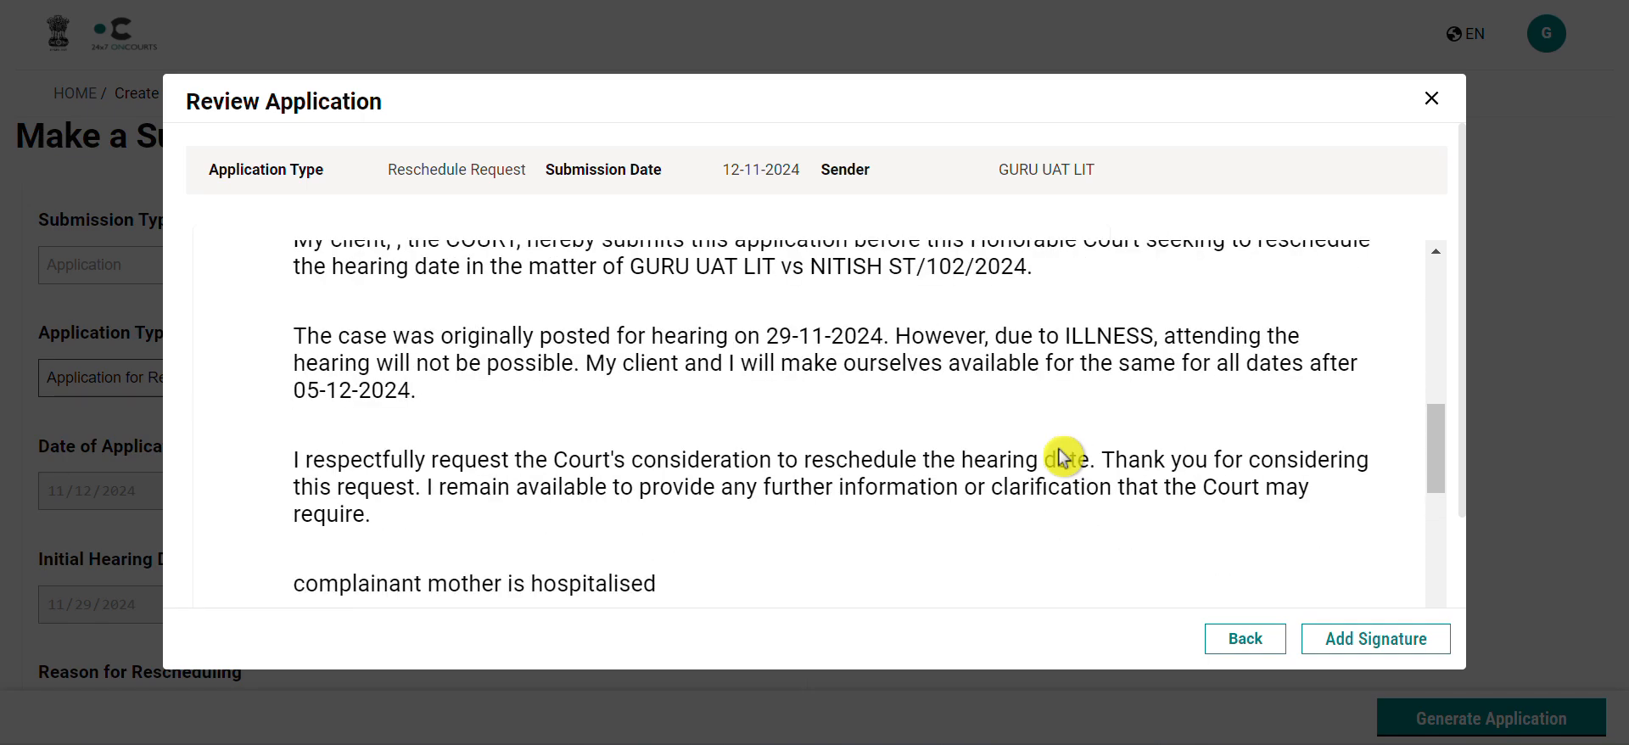
scroll(1060, 457, up, 6)
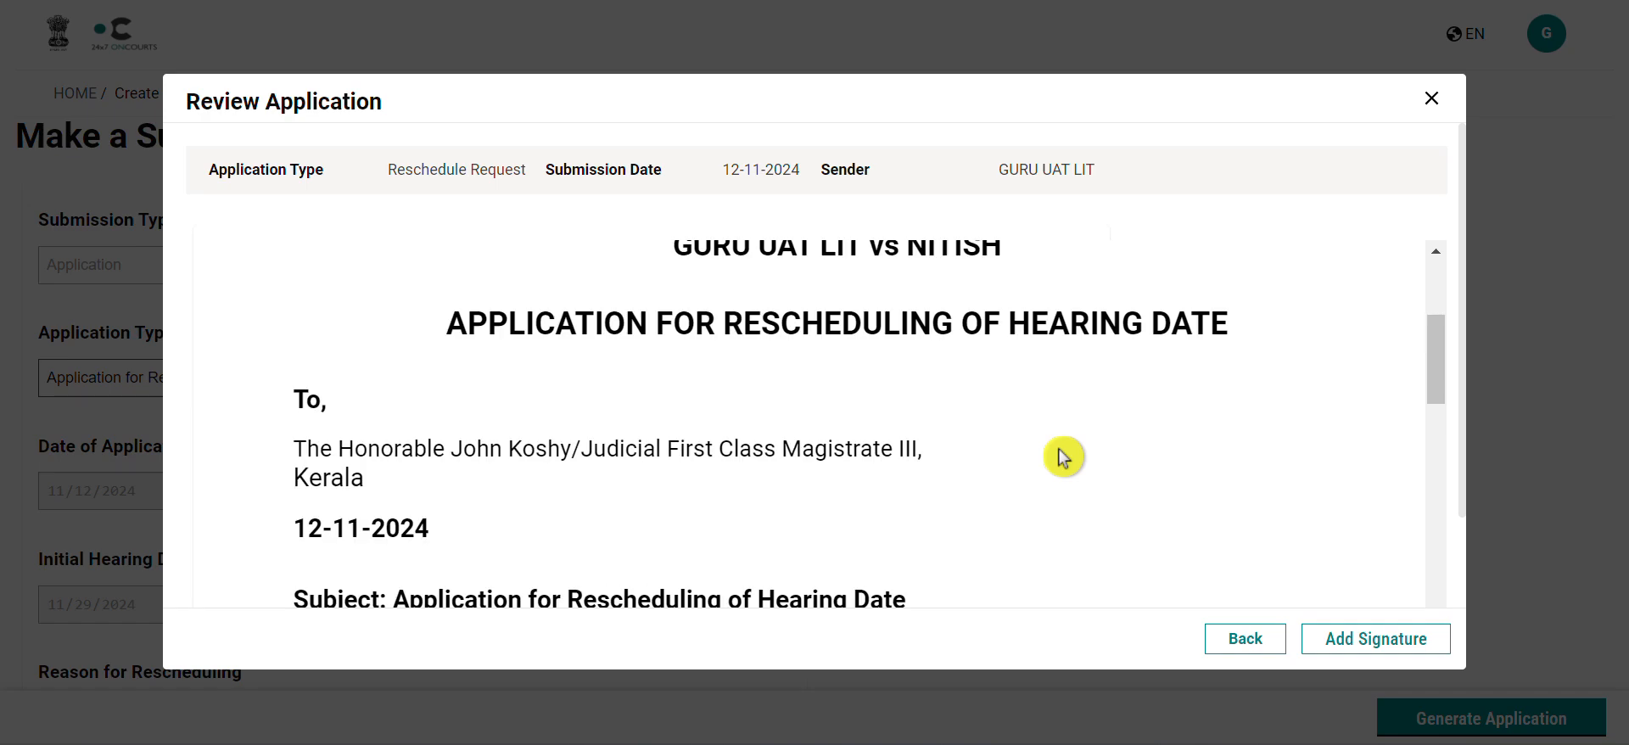
scroll(1062, 457, up, 1)
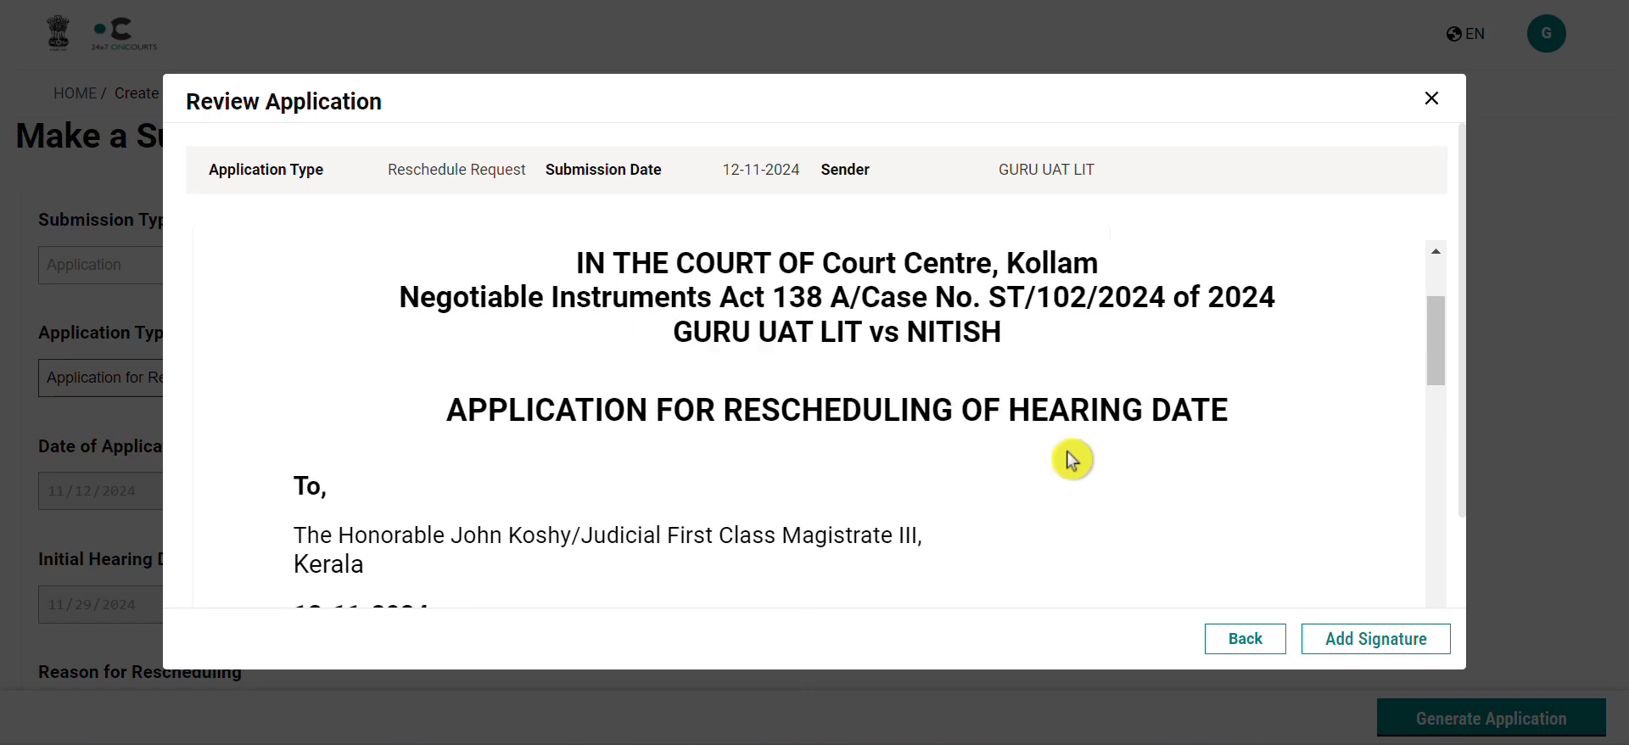
Step: Sign the application by downloading the submission and uploading a signature, then proceed
click(1362, 648)
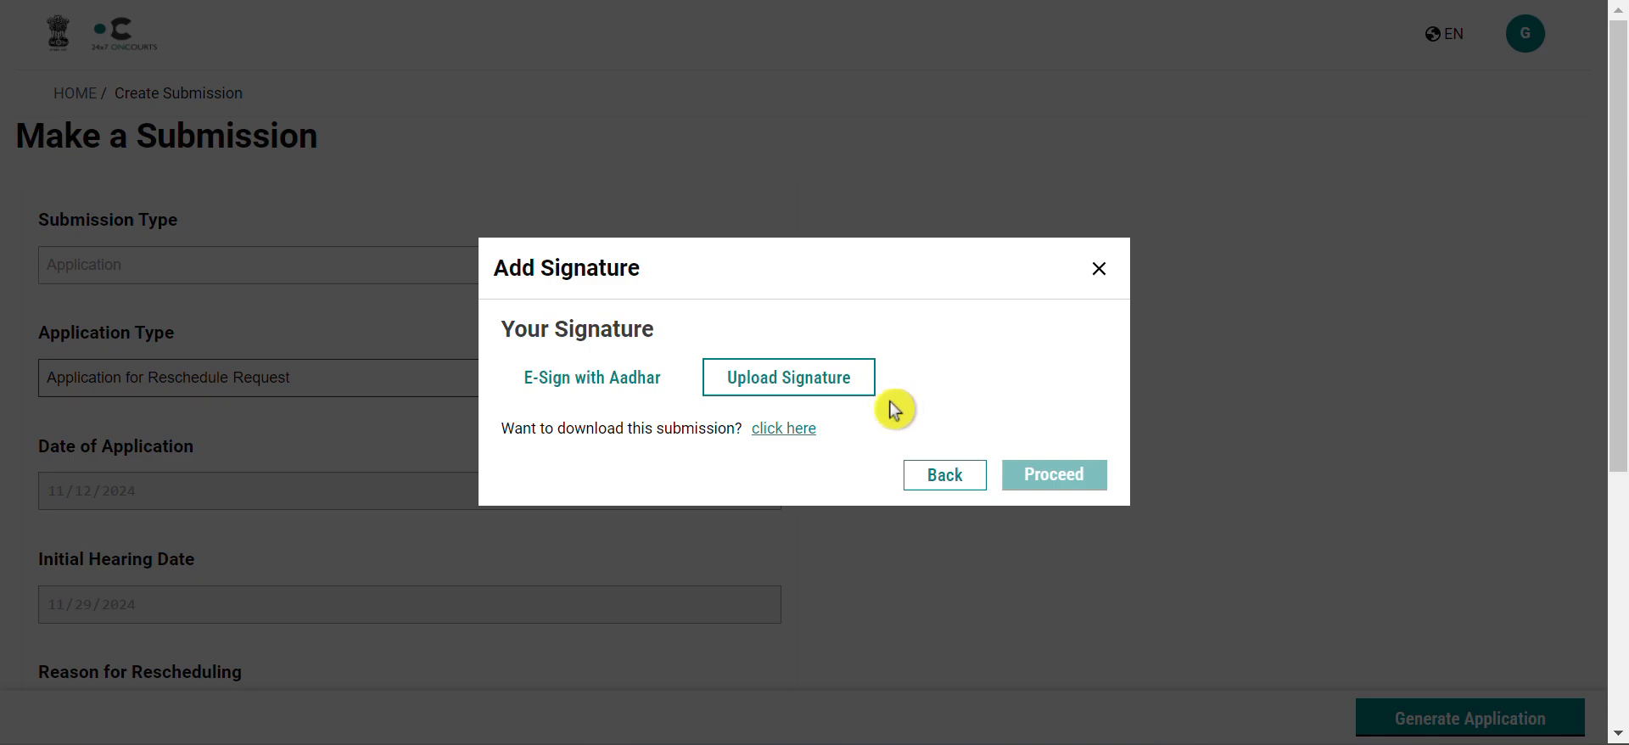
click(824, 424)
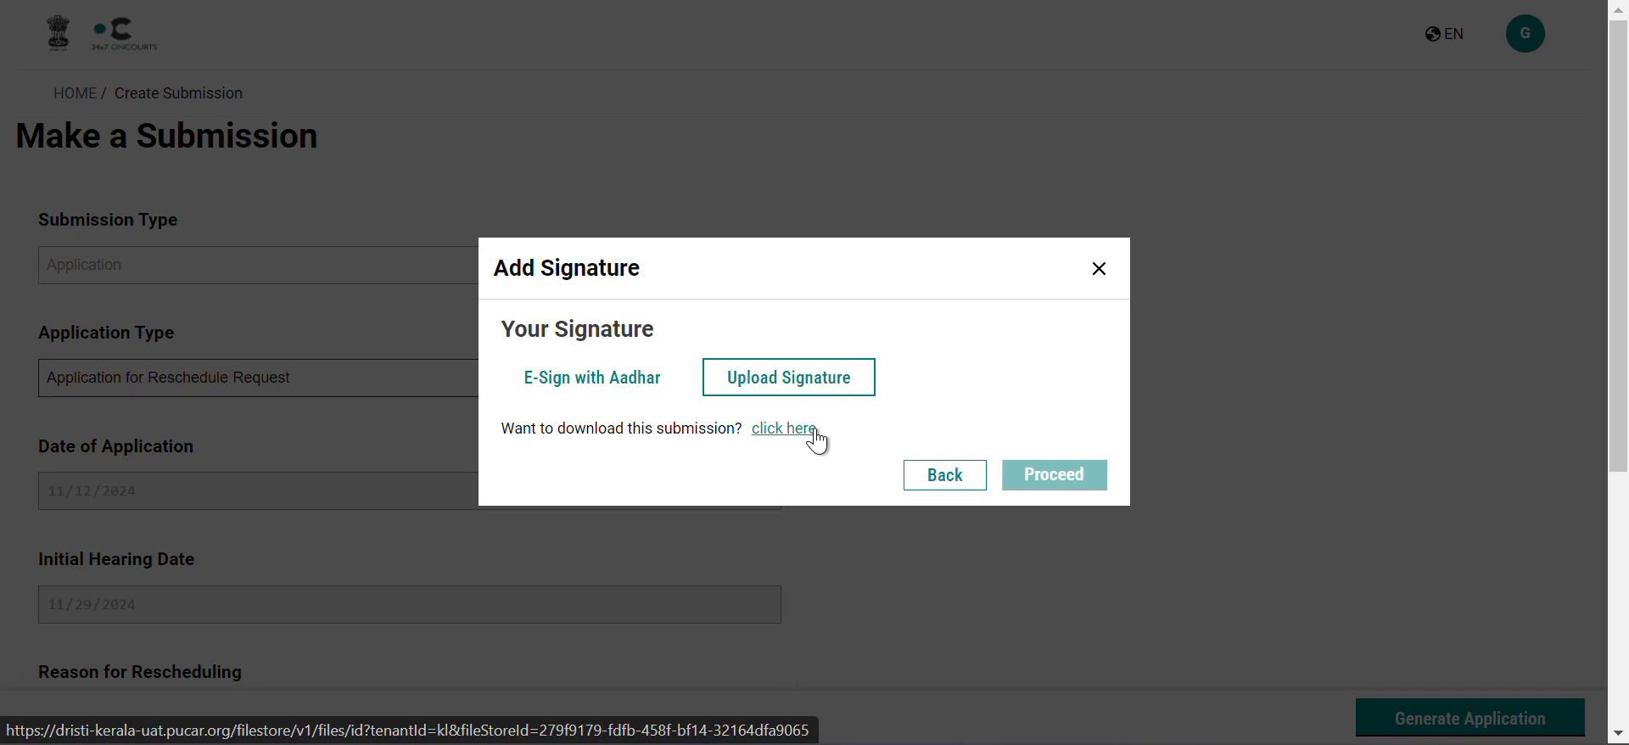
click(868, 404)
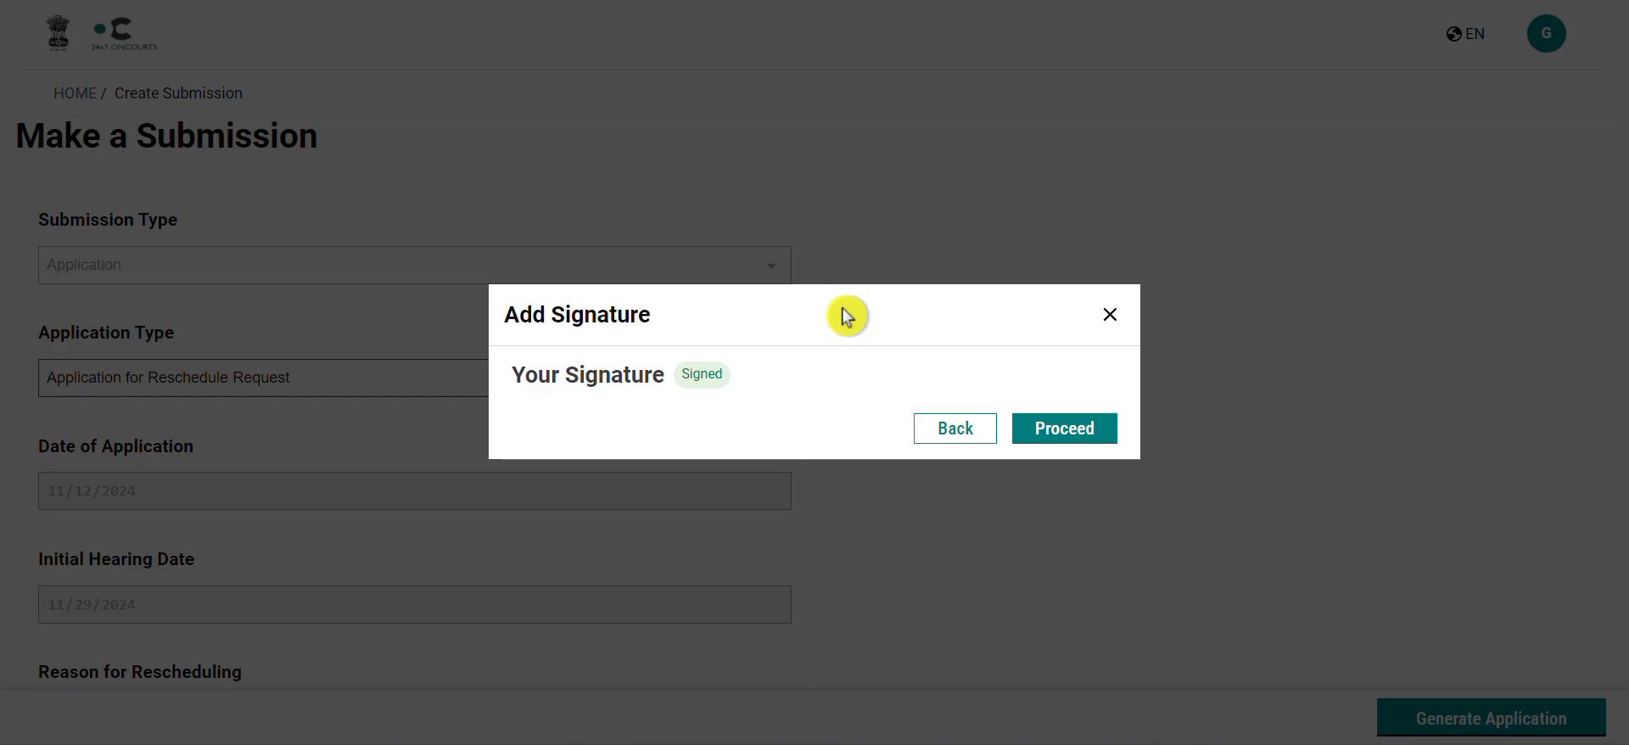
click(1076, 433)
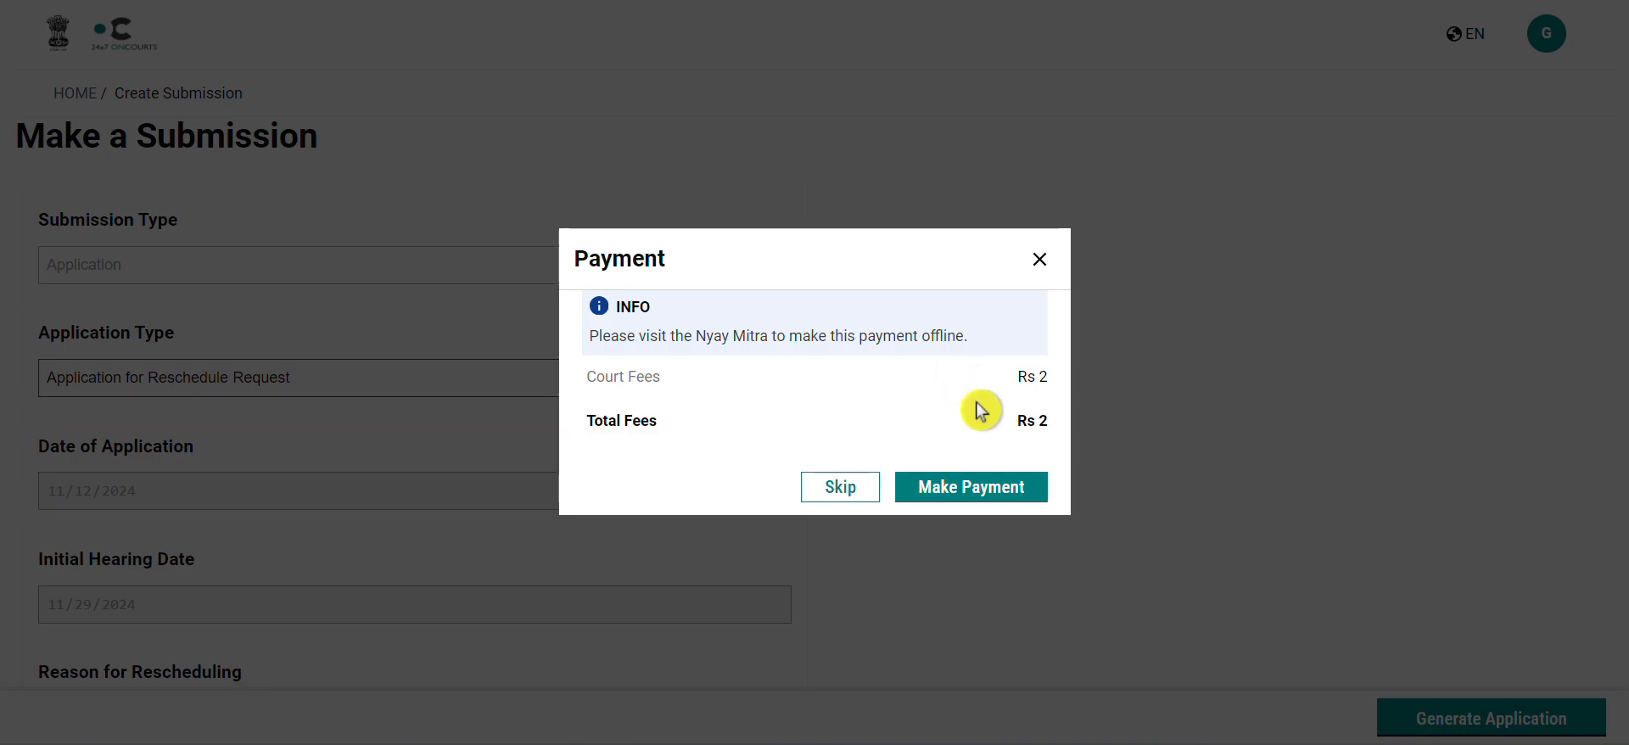
Step: Make the Rs 2 court fee payment and close the submission confirmation
click(984, 496)
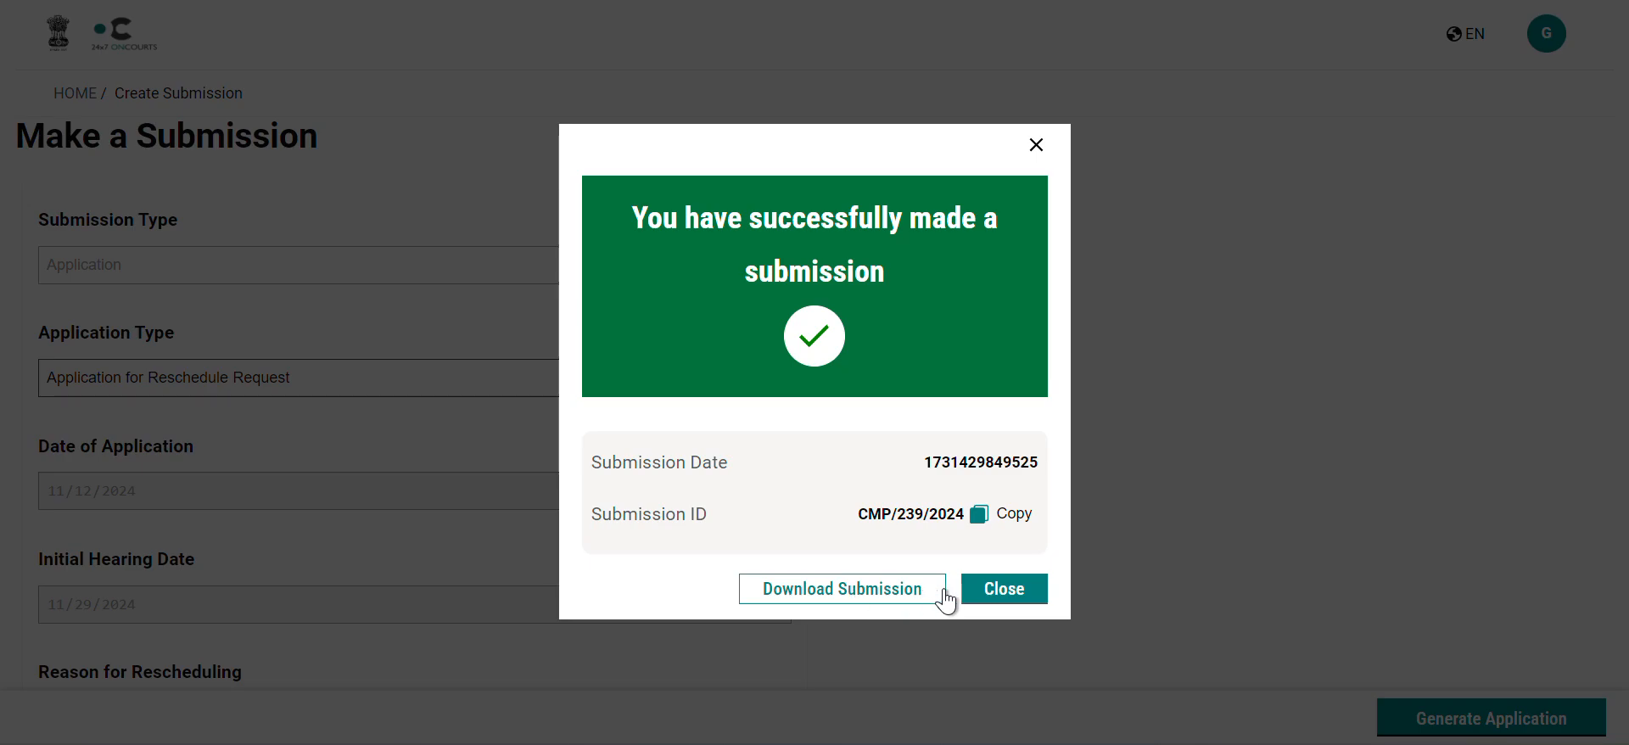
click(1015, 594)
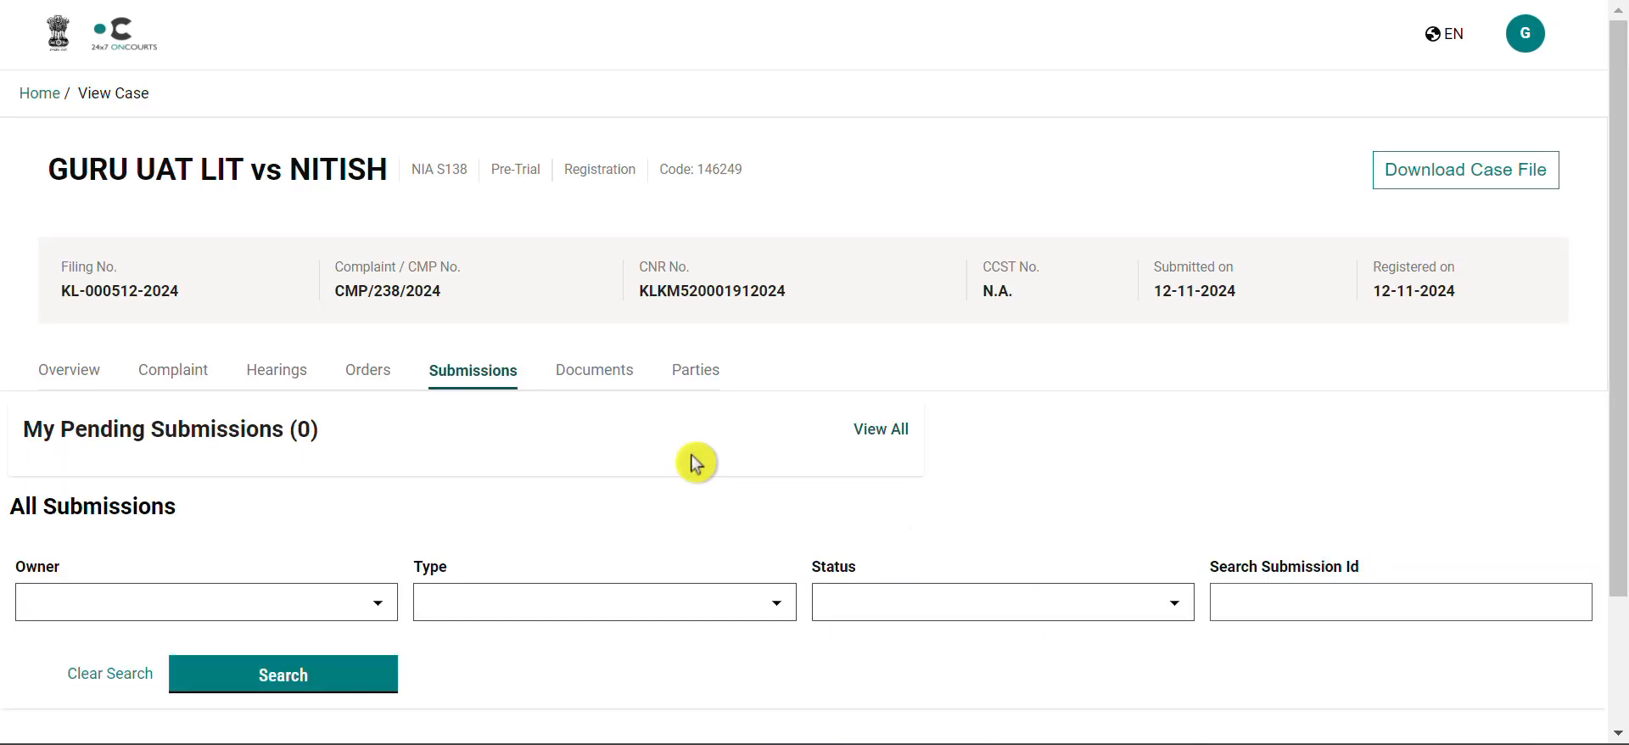
Step: Review the new reschedule request in the case's submissions list
scroll(553, 456, down, 1)
scroll(553, 457, down, 2)
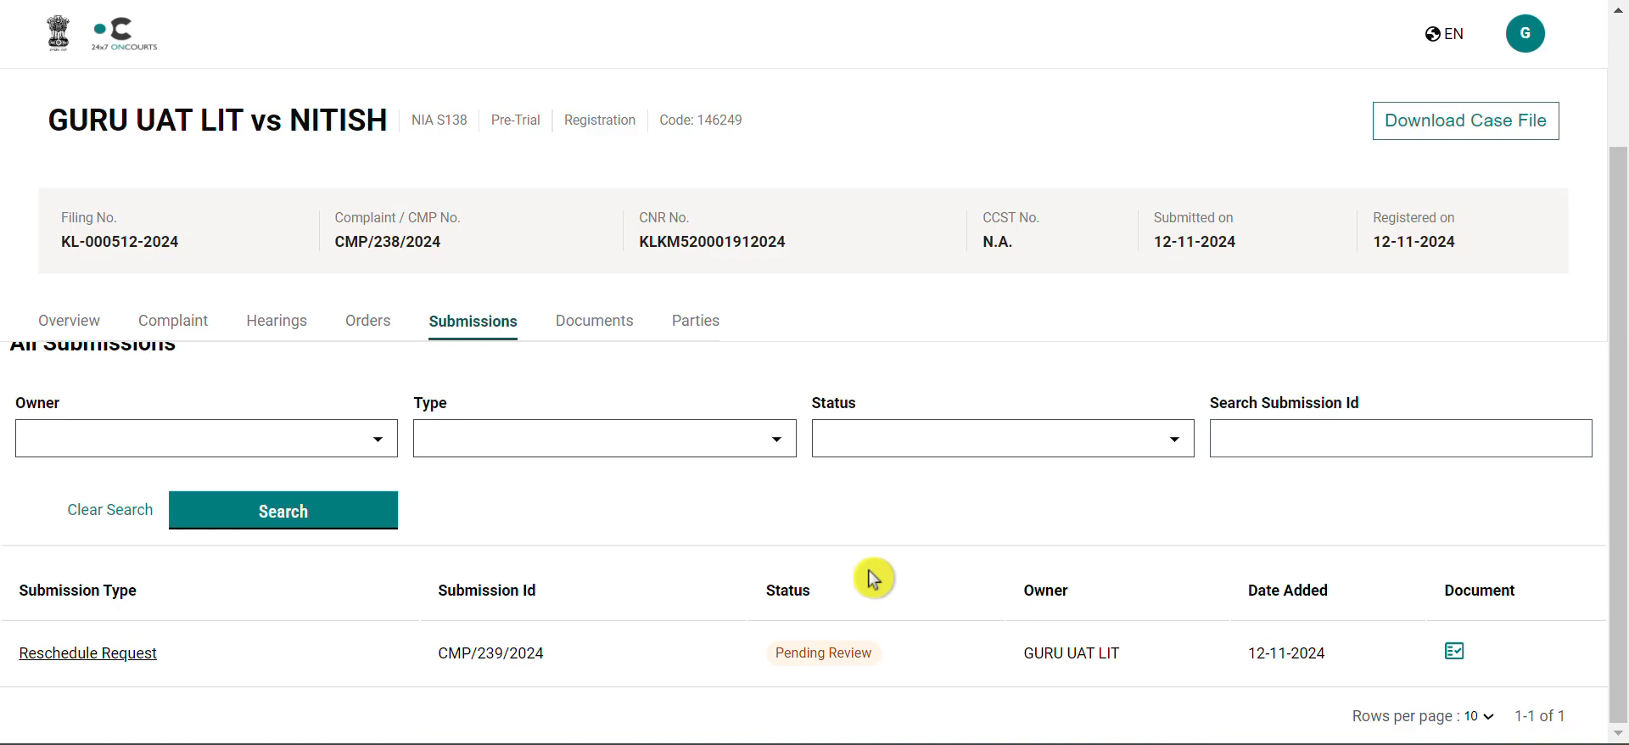
scroll(620, 489, up, 1)
scroll(620, 490, down, 1)
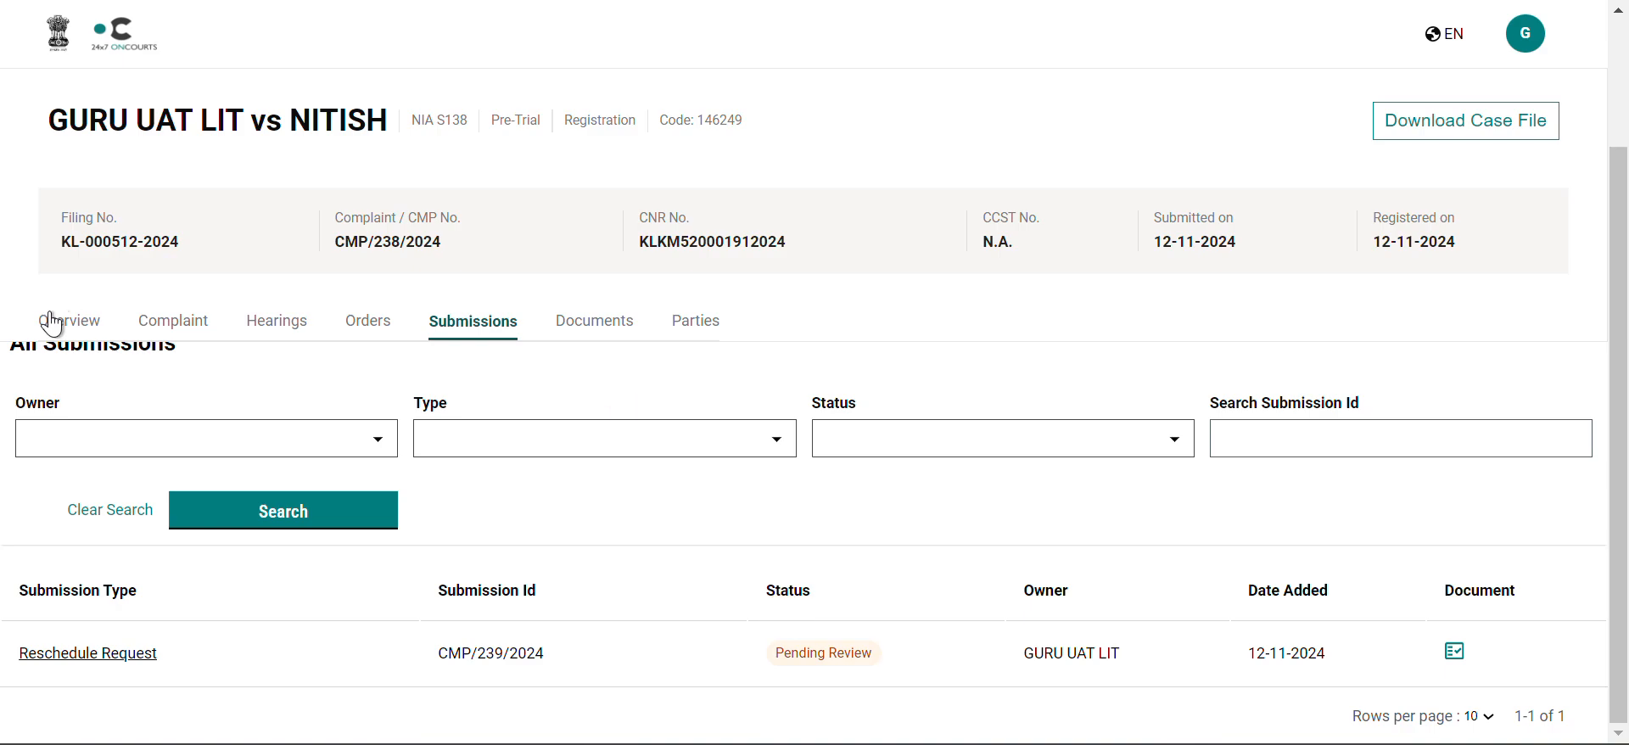
click(54, 36)
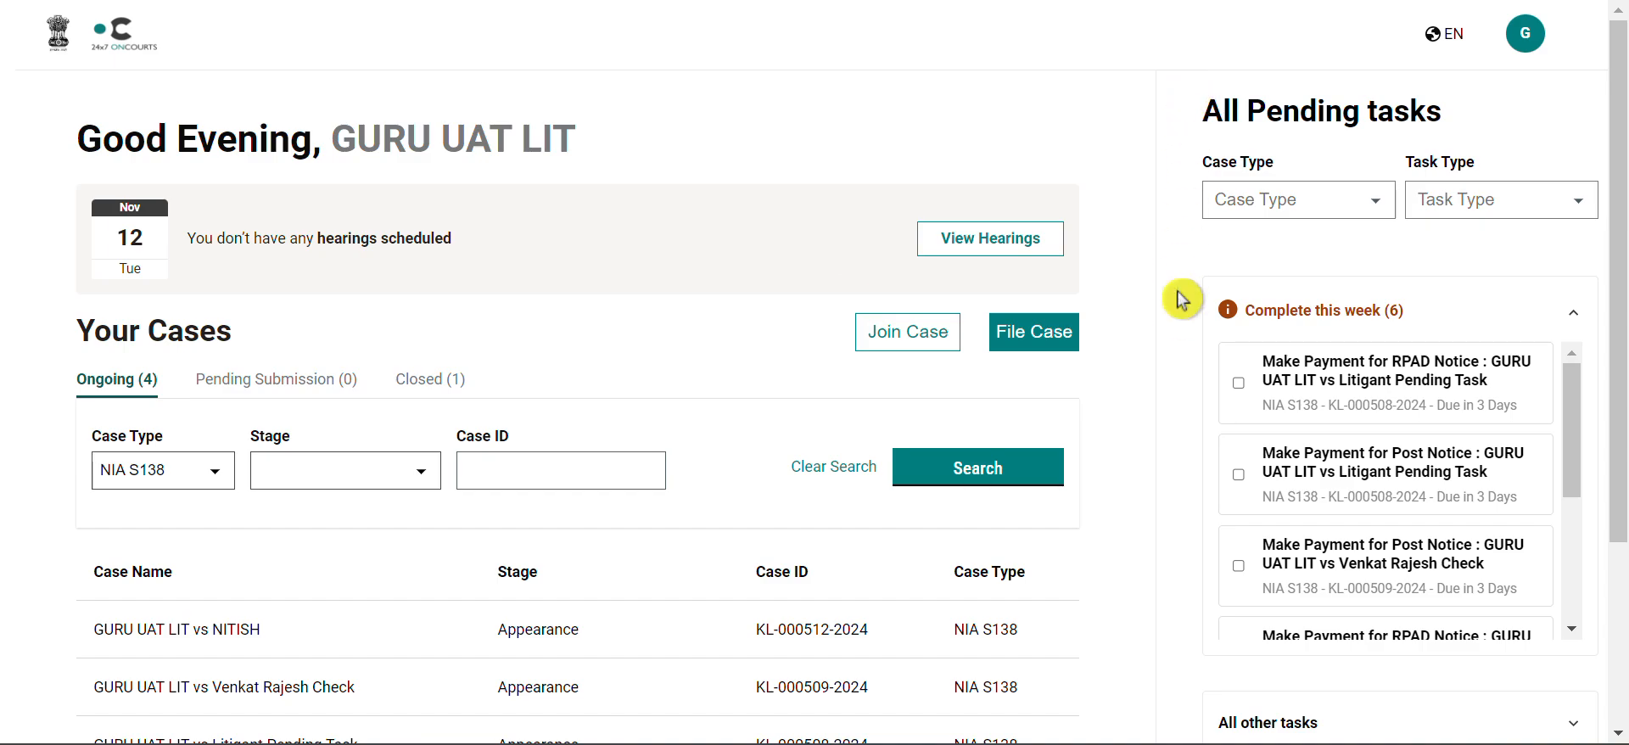
scroll(1297, 486, down, 2)
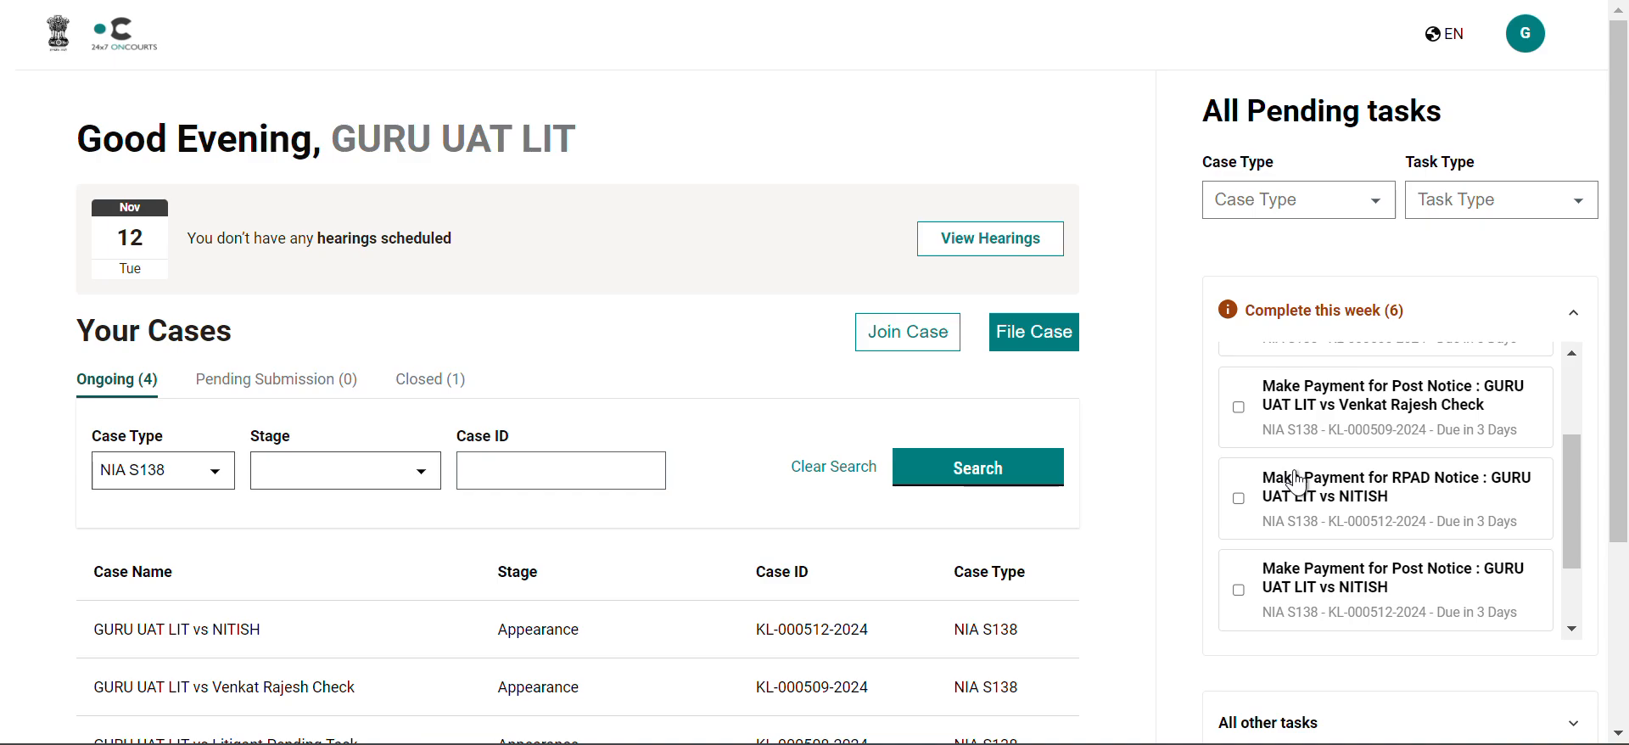
scroll(1296, 486, down, 2)
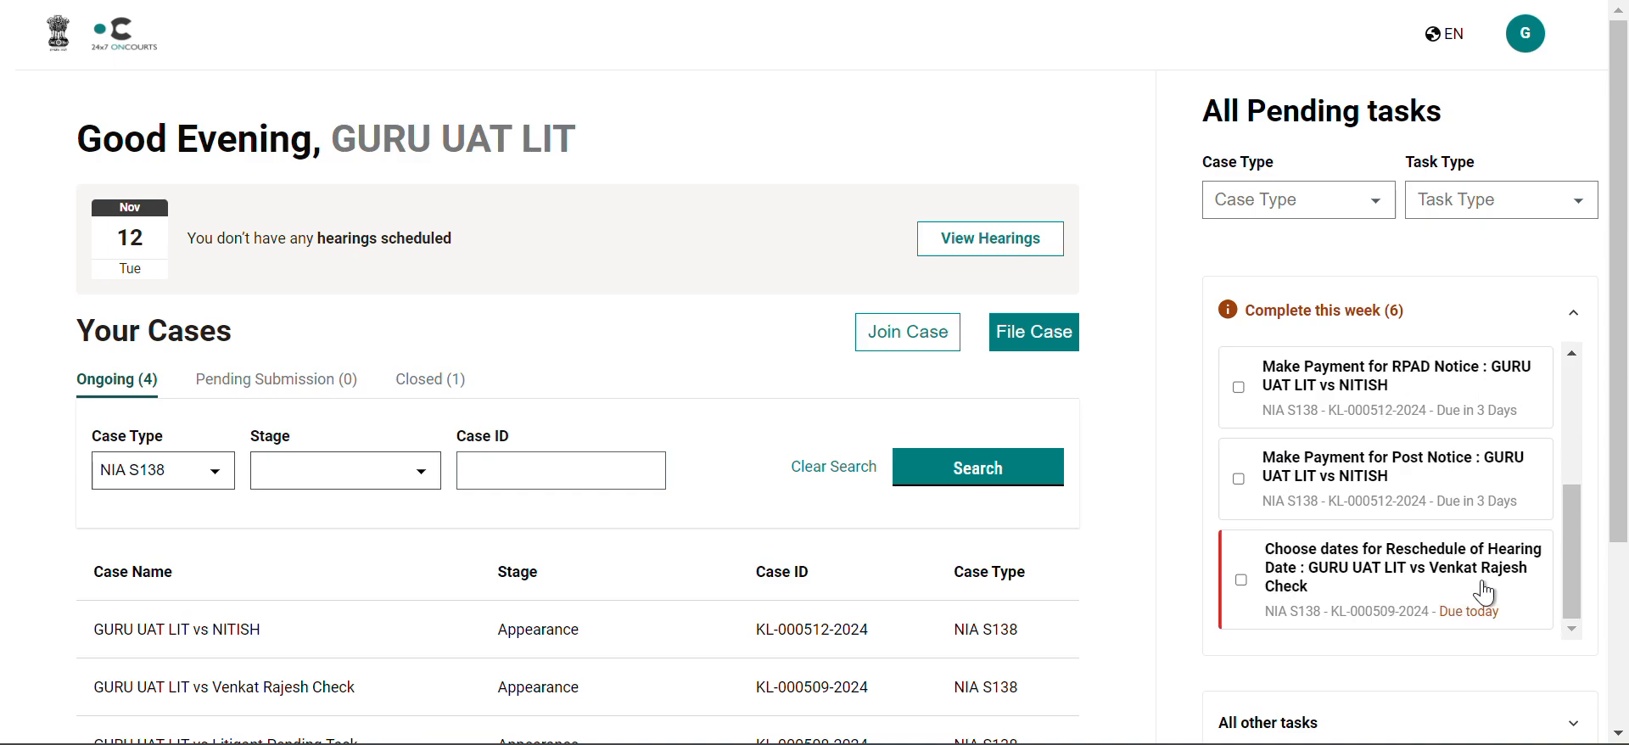
click(1429, 585)
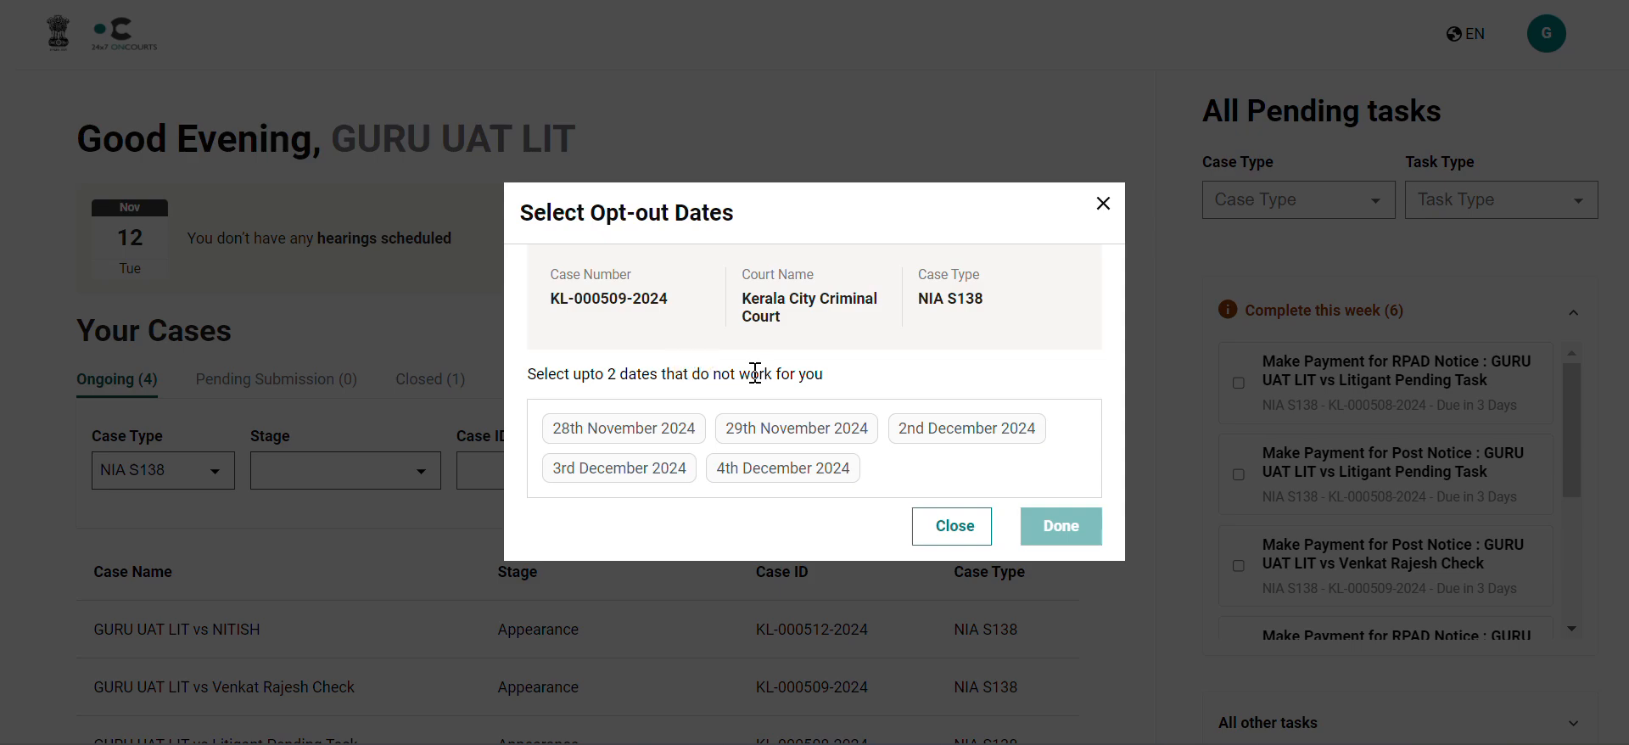
Step: Select 28th November 2024 and 4th December 2024 as opt-out dates, submit them, and close the confirmation
click(654, 428)
click(819, 544)
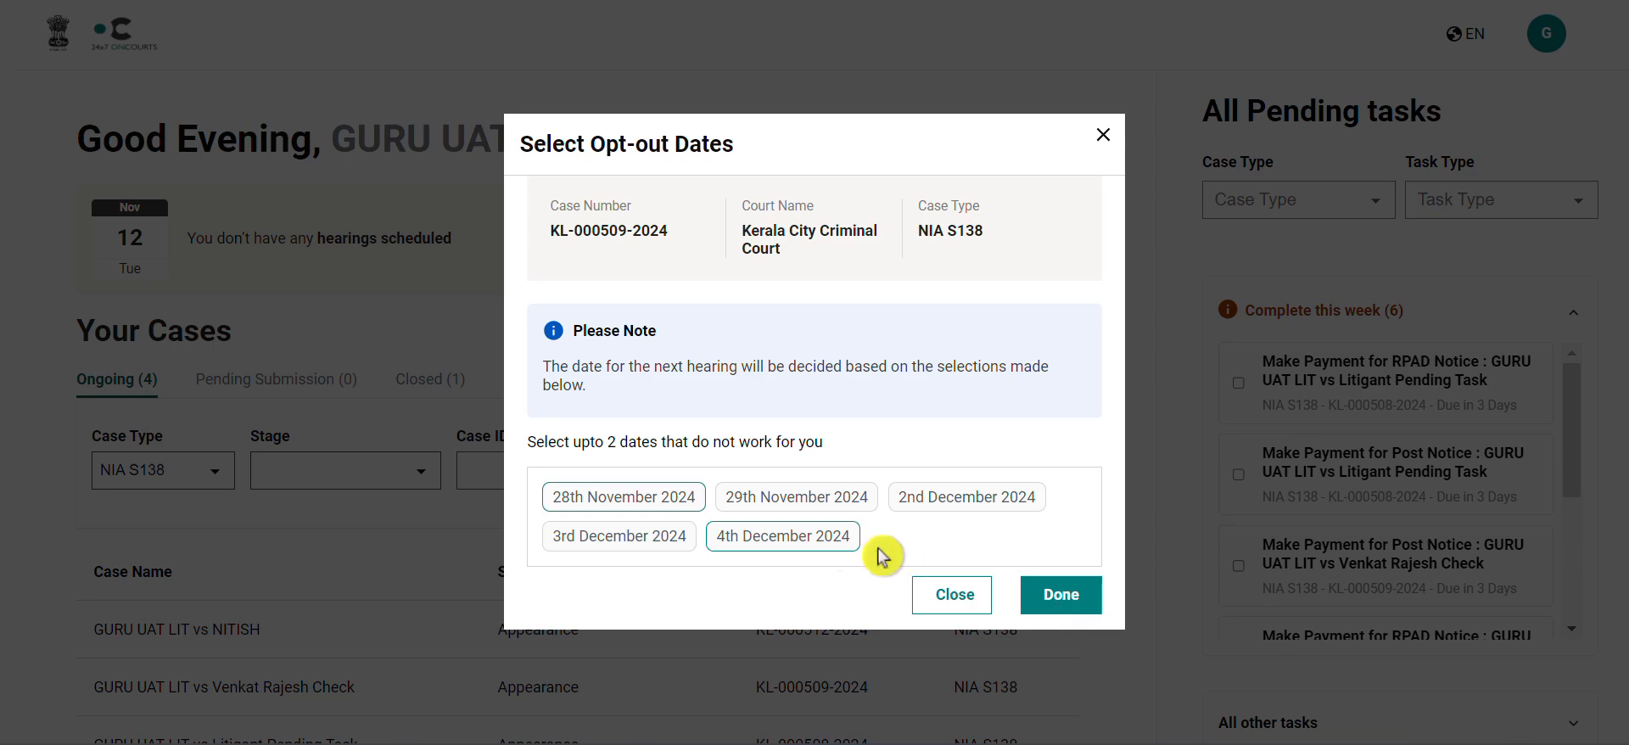
click(1064, 597)
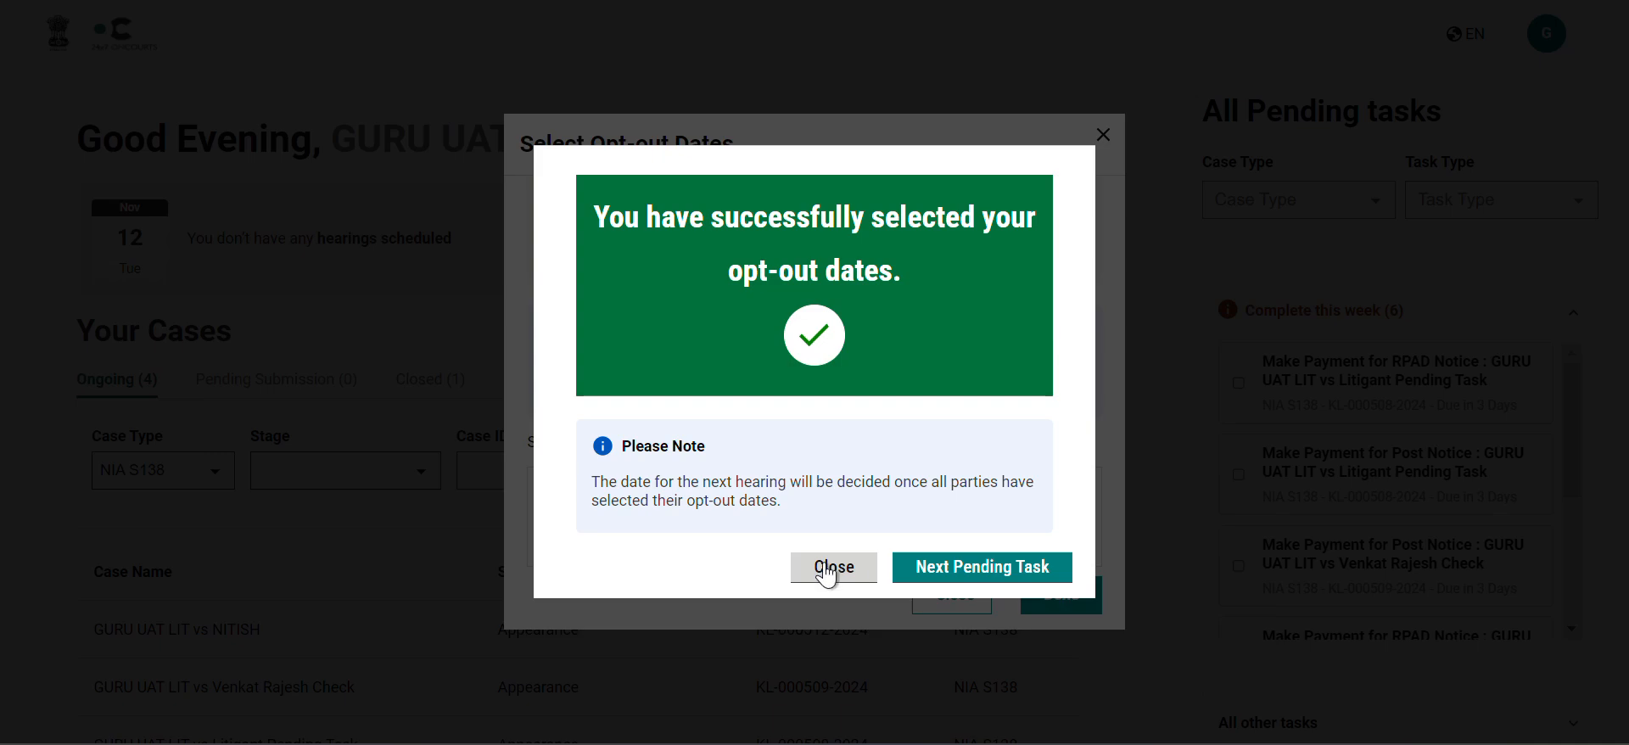
click(829, 570)
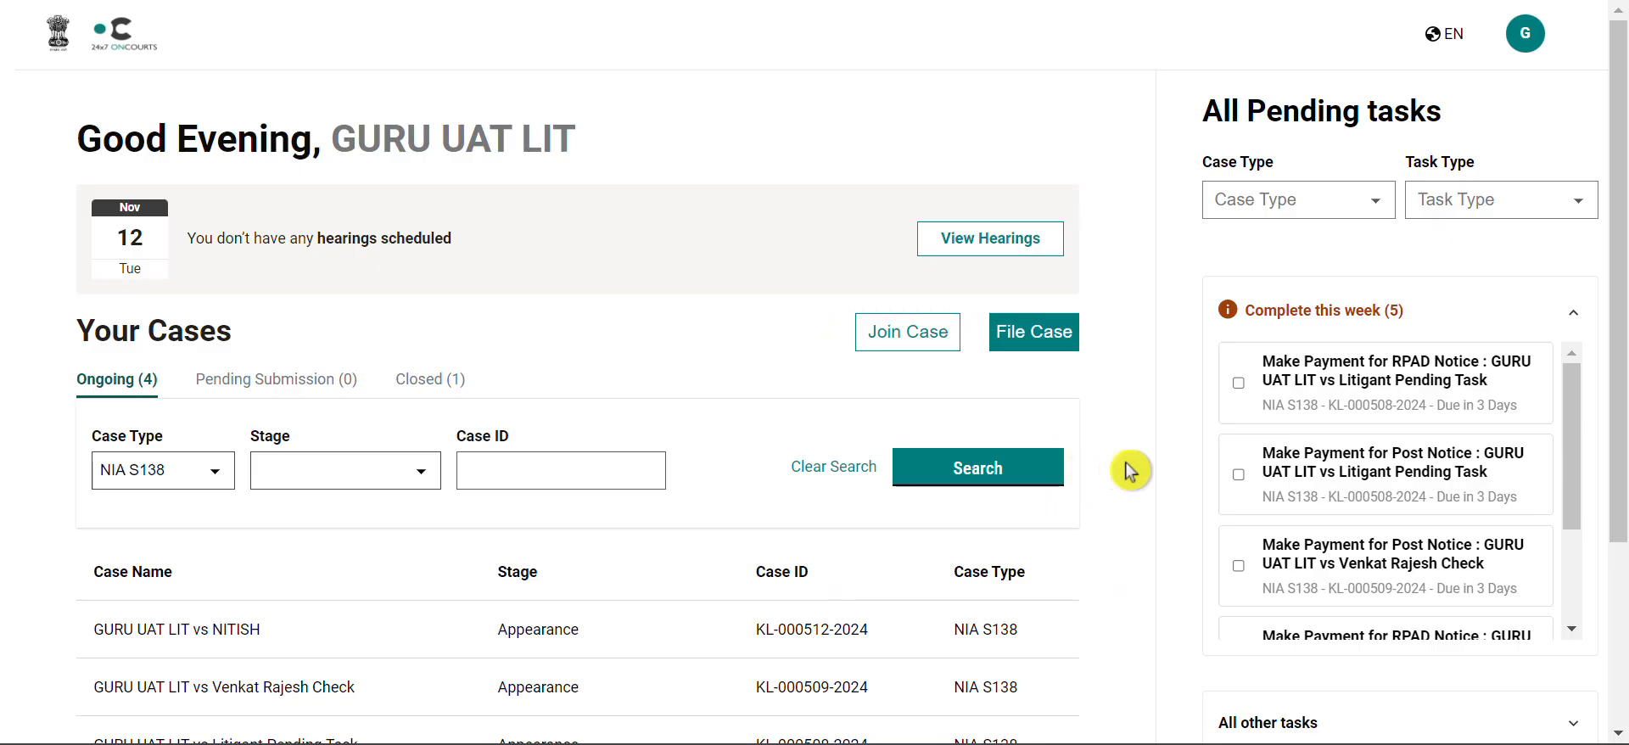